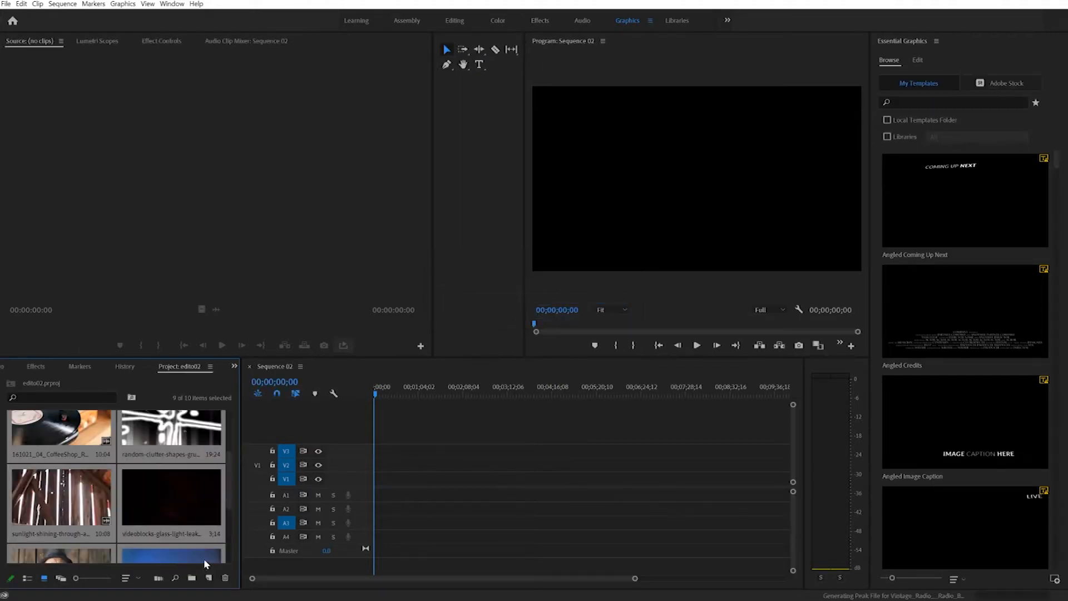
- Open the ReeltoReel VU meter clip in the source view and mark a 21-frame range ending at 00:17:22:01
click(60, 439)
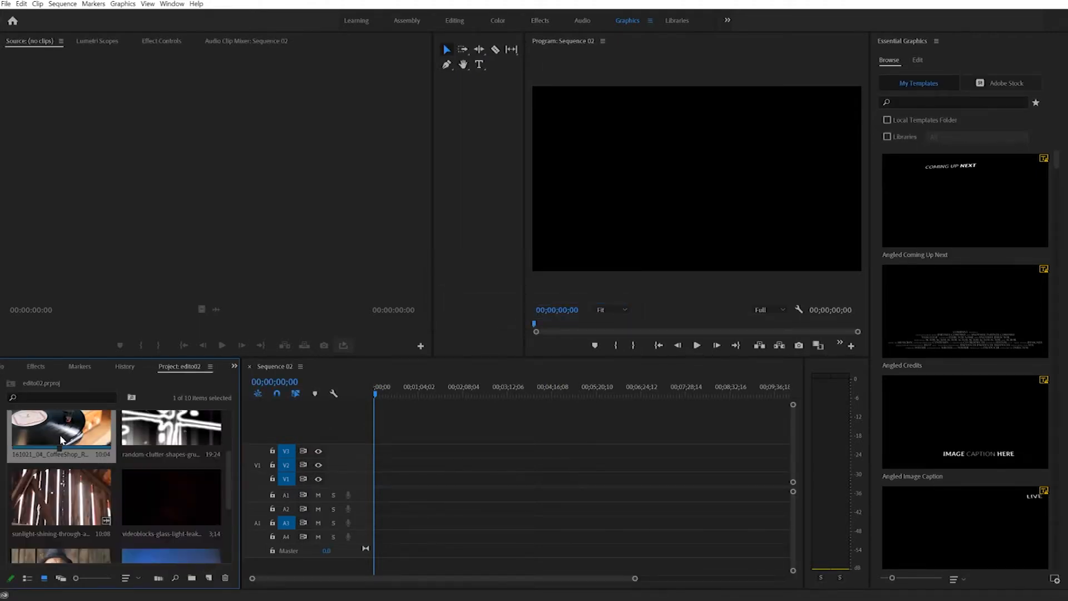
scroll(58, 437, up, 2)
double_click(172, 437)
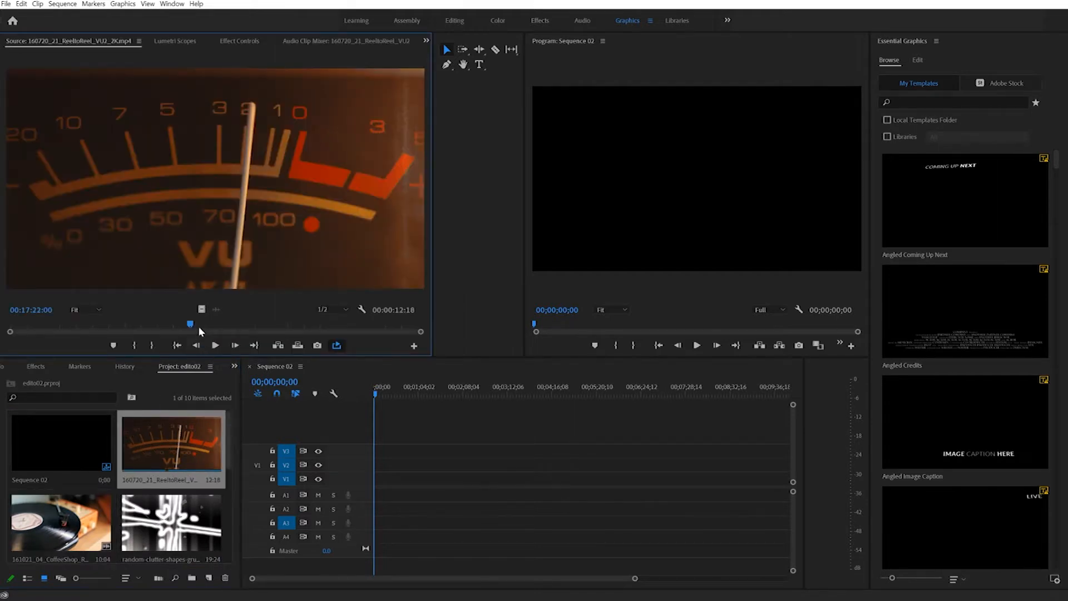
key(grave)
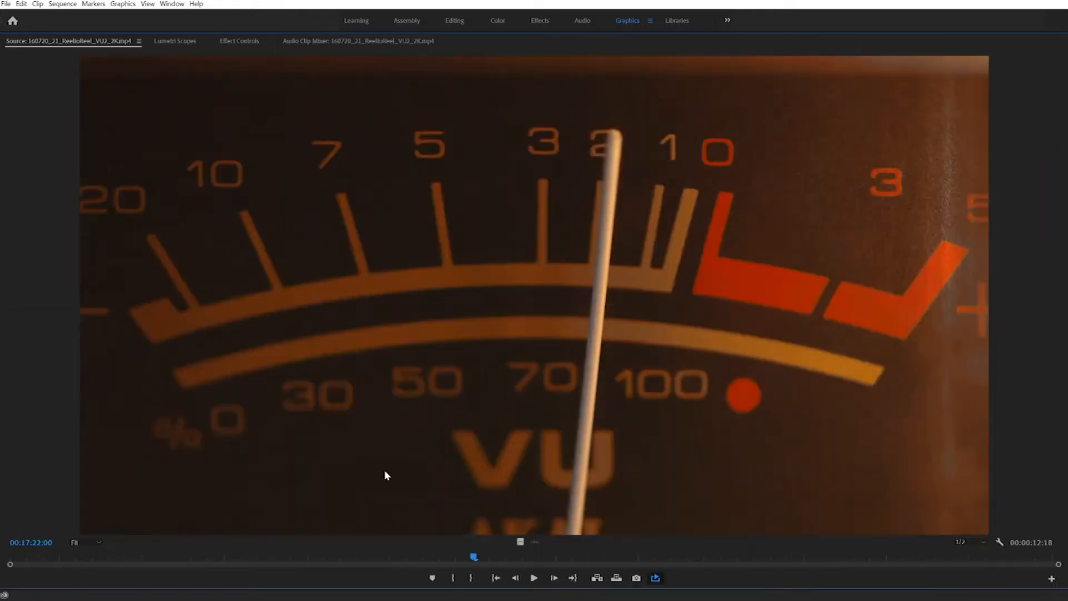
mouse_move(481, 546)
mouse_down()
mouse_move(465, 557)
mouse_move(336, 563)
mouse_move(475, 560)
mouse_up()
click(454, 579)
click(478, 578)
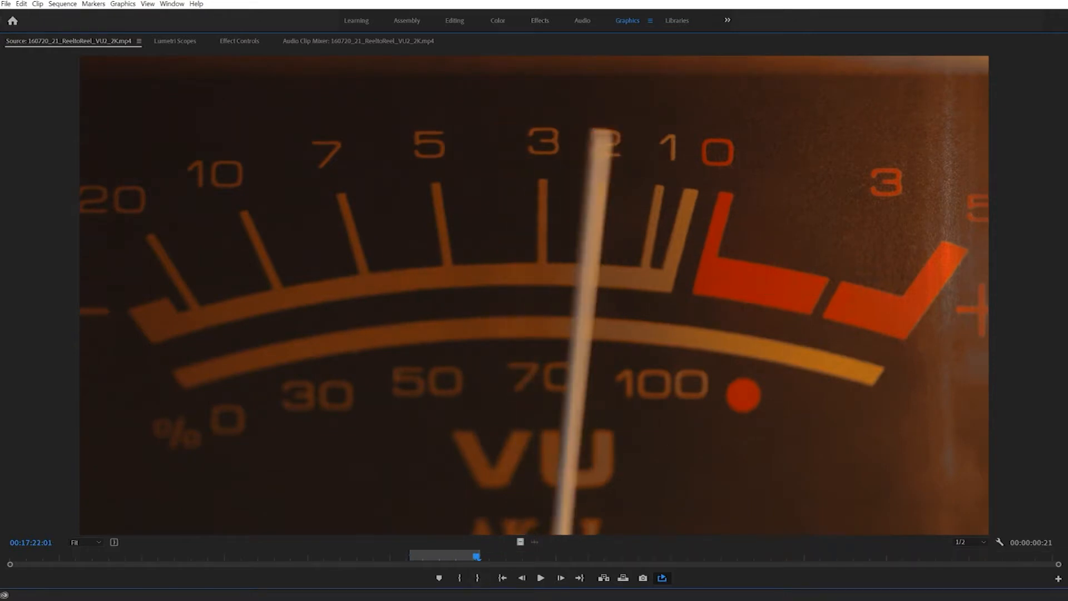
key(grave)
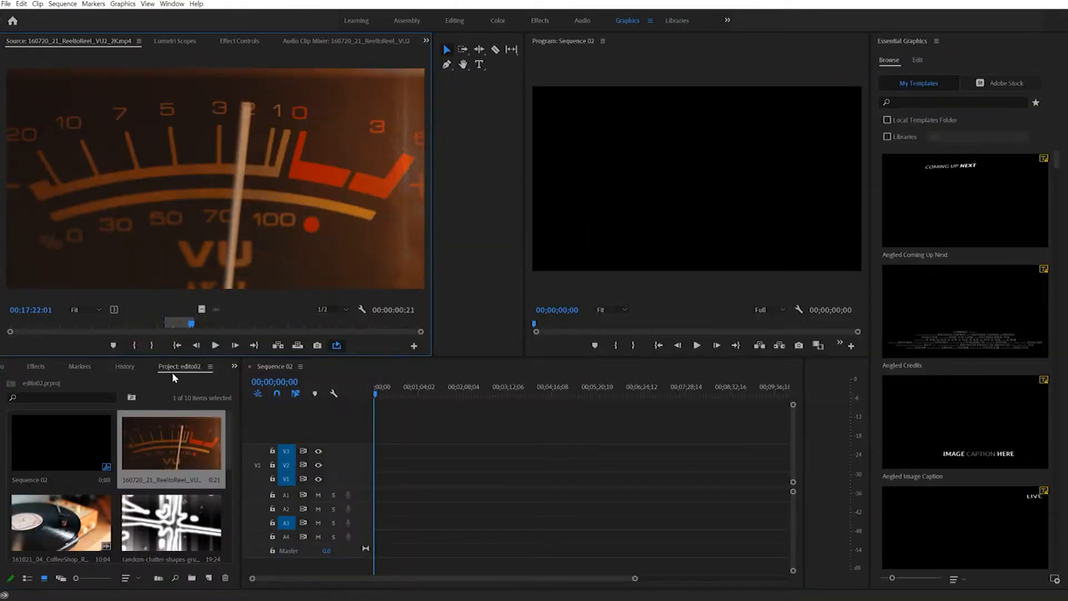
- Open the CoffeeShop record player clip and mark its in point at 00:01:07:22 and out point at 00:01:08:02
double_click(69, 526)
click(376, 394)
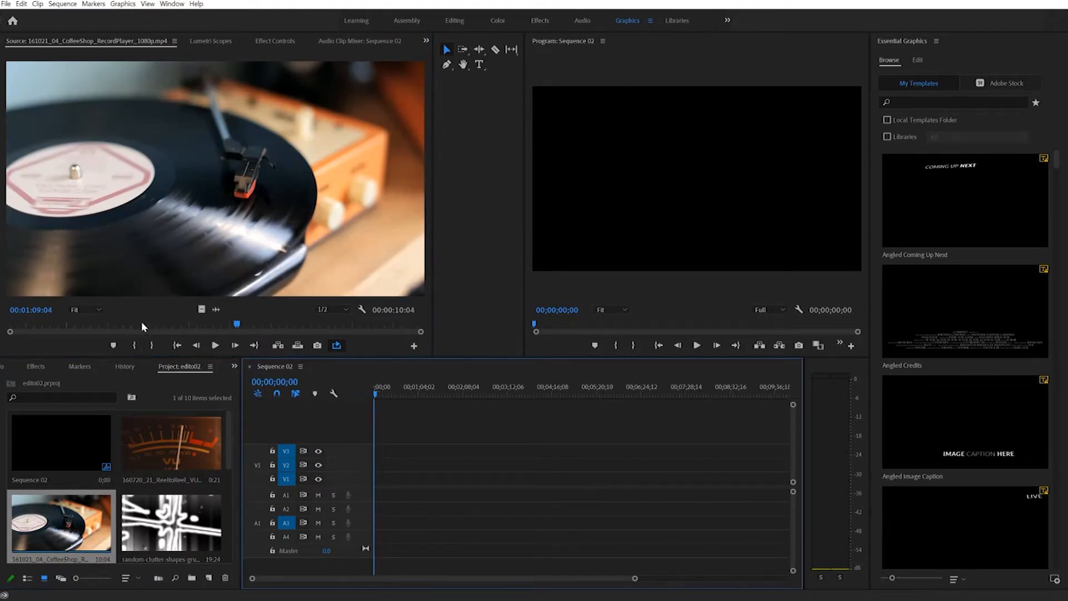
key(grave)
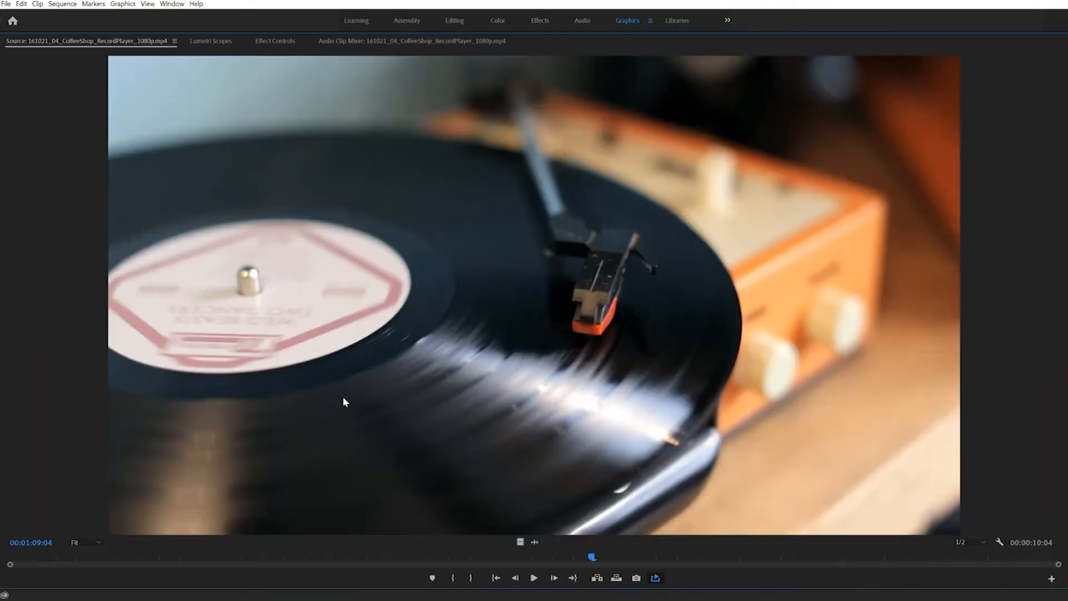
drag(590, 557, 470, 559)
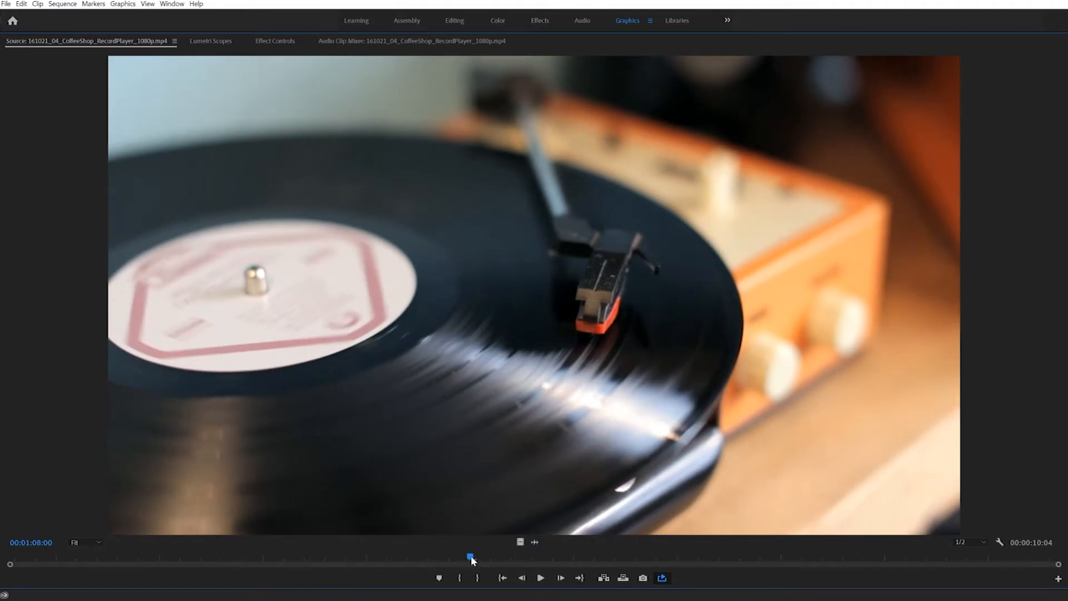
drag(472, 559, 459, 558)
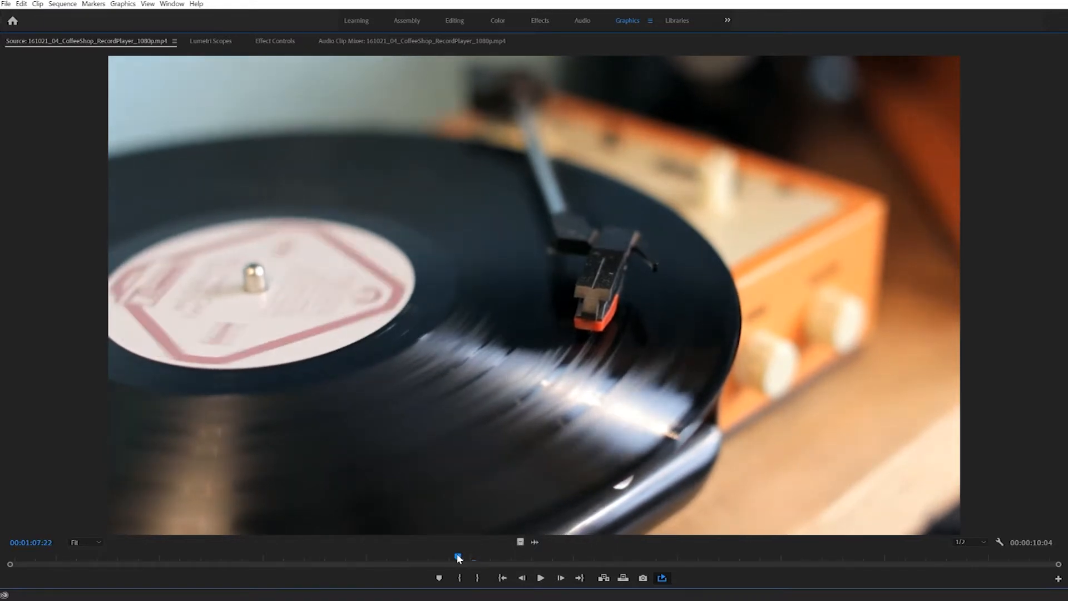
key(i)
drag(459, 559, 480, 559)
key(o)
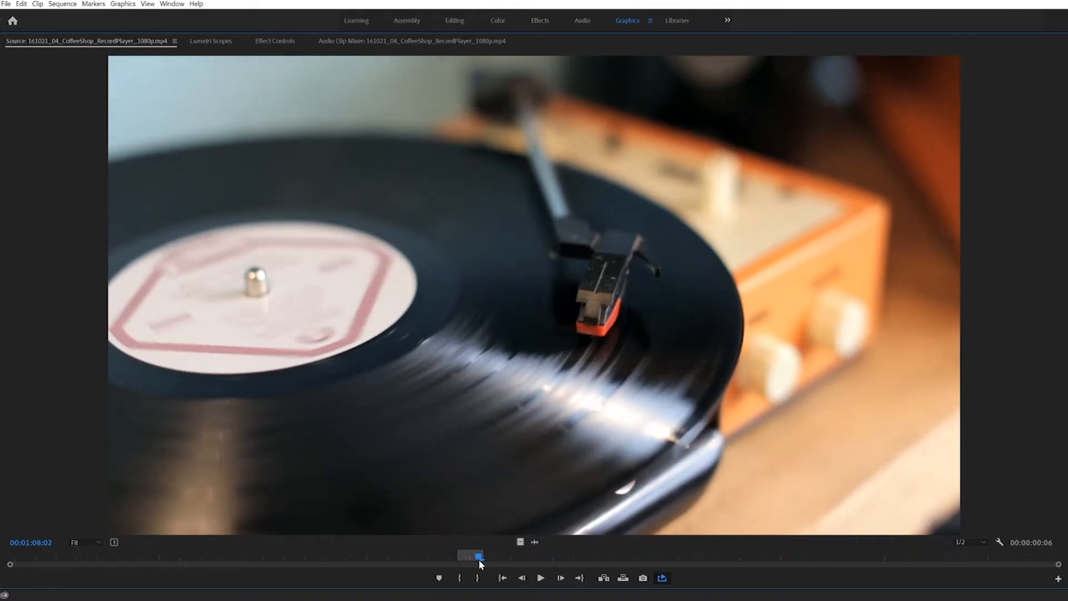
key(grave)
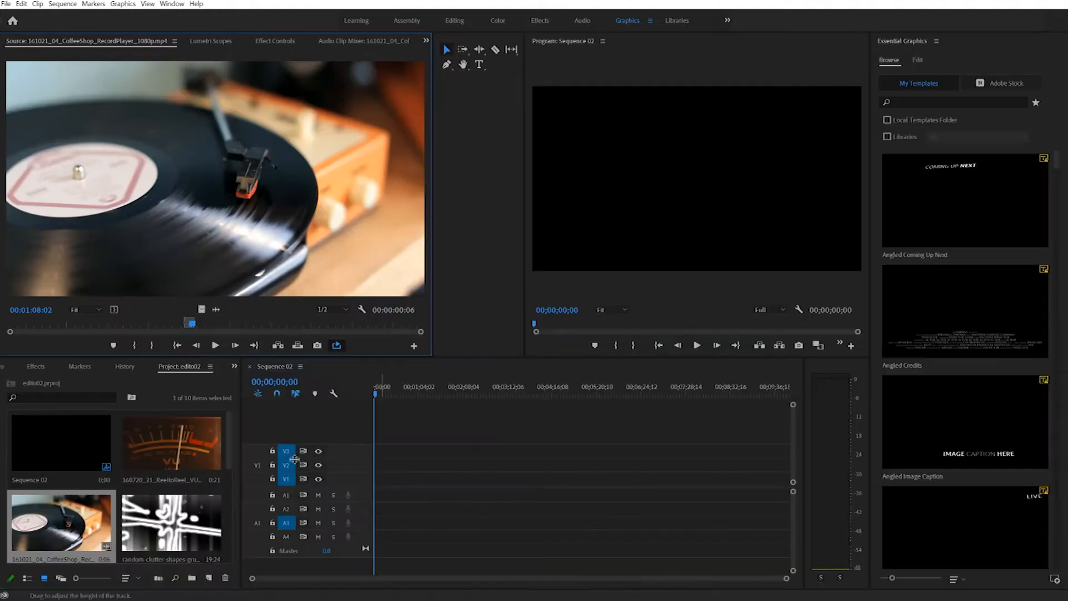
double_click(170, 440)
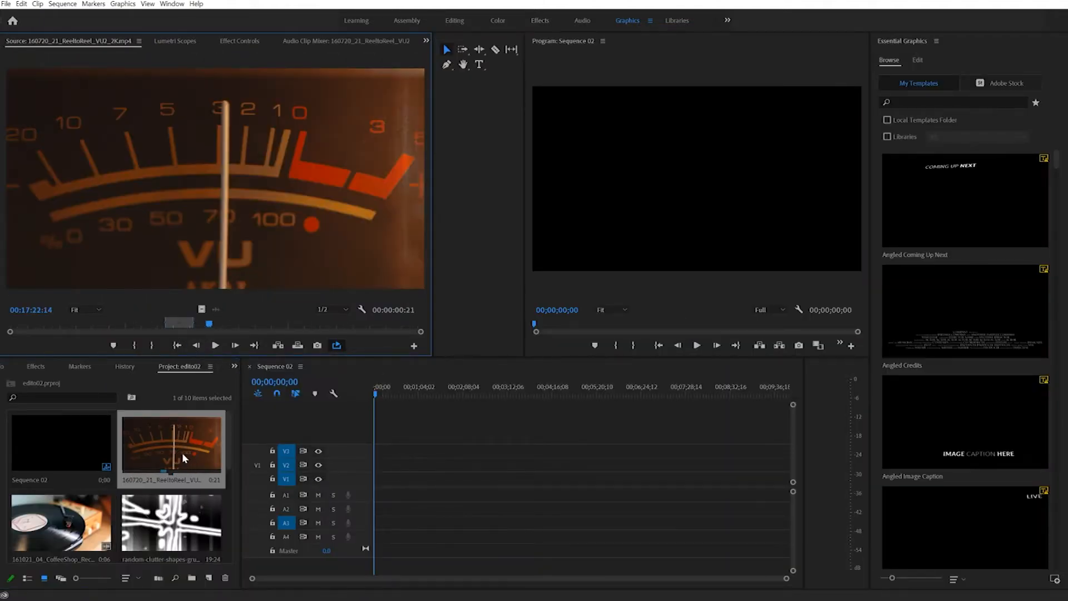
double_click(93, 521)
click(168, 529)
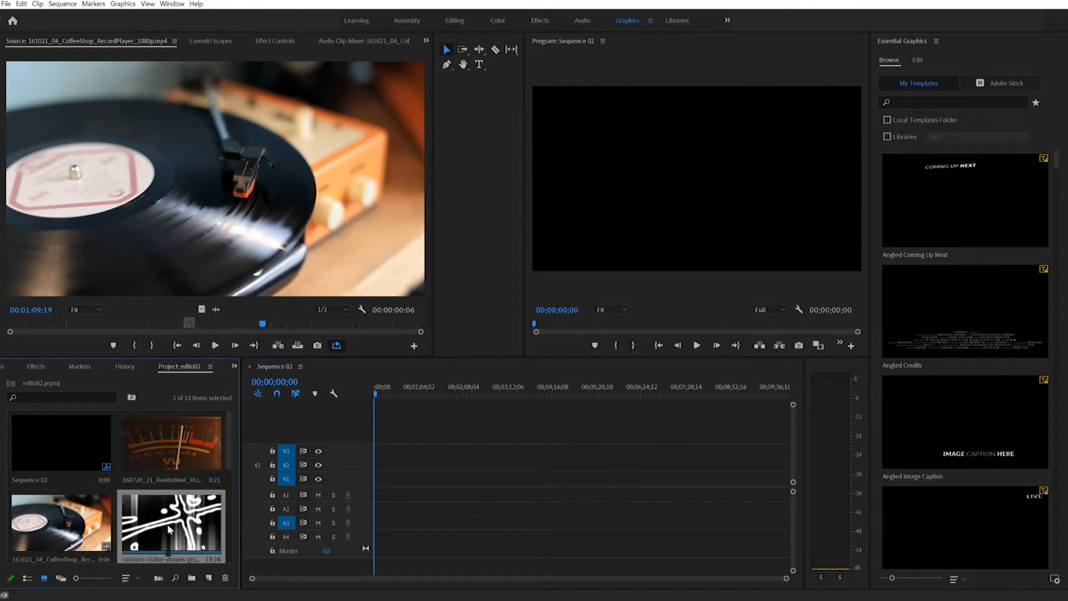
scroll(166, 522, down, 3)
scroll(164, 518, up, 1)
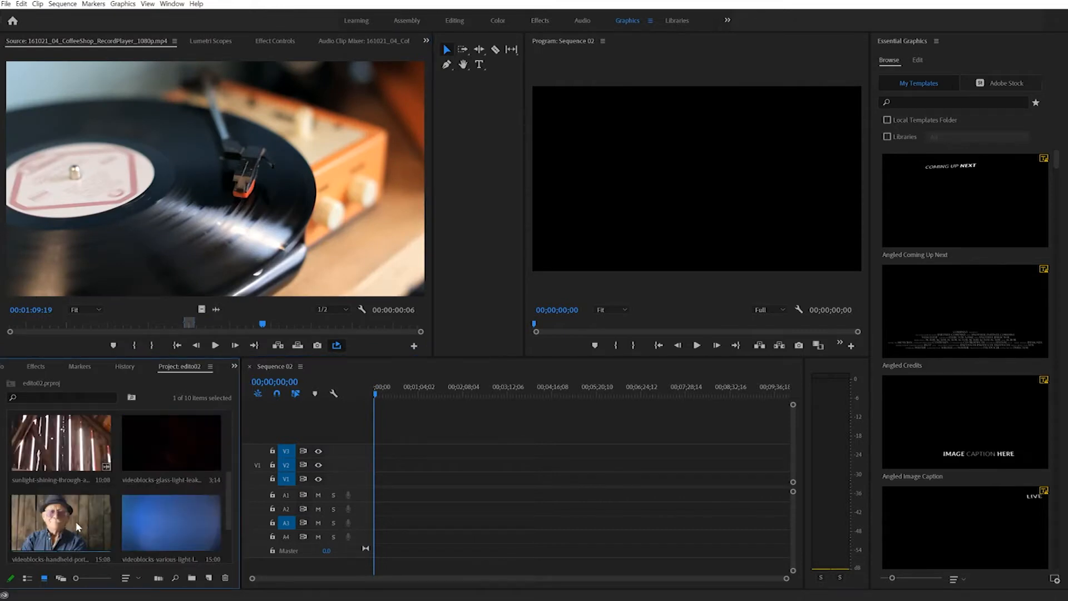
- Open the clip of sunlight through the old barn wall and mark an 18-frame range ending at 00:00:03:11
double_click(63, 460)
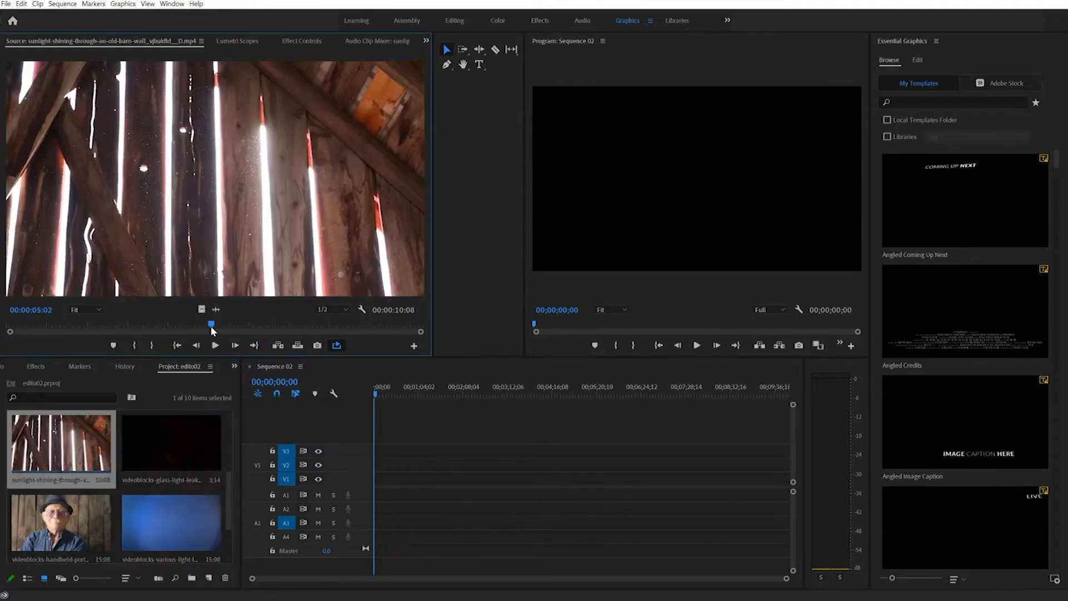
key(grave)
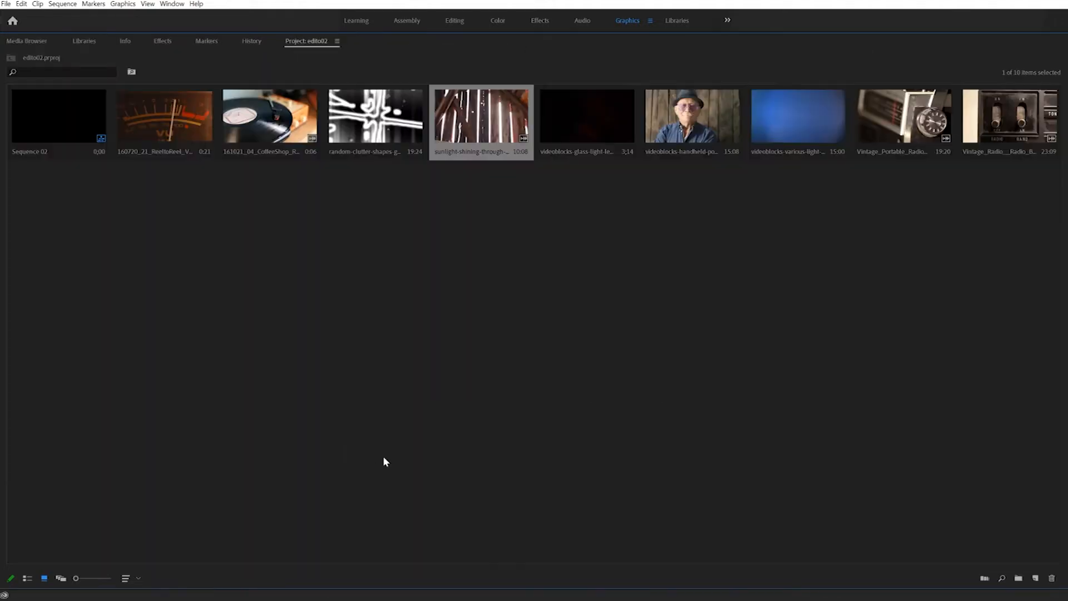
key(grave)
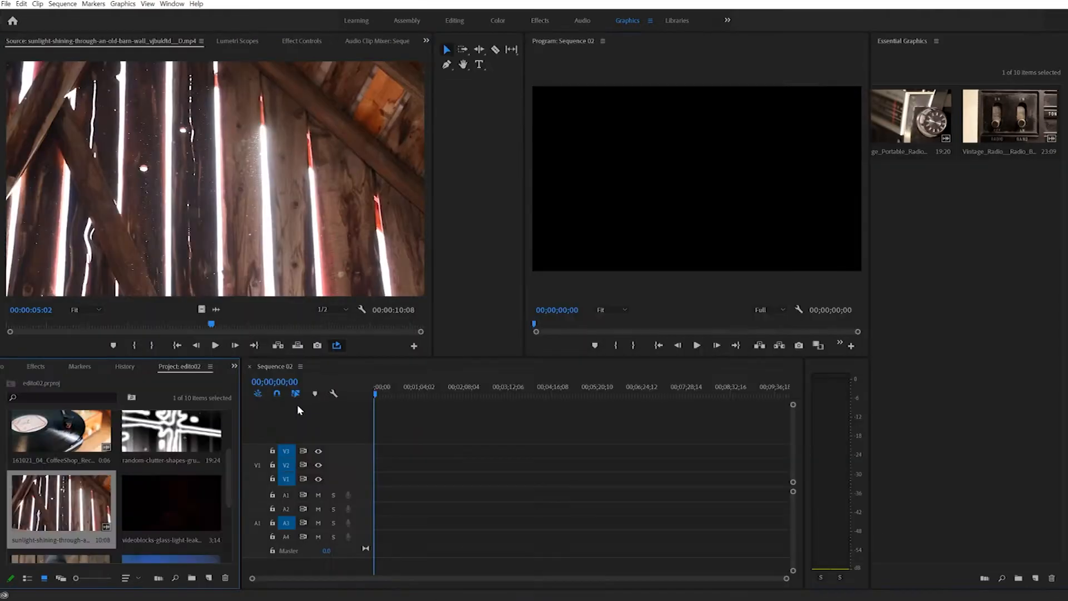
key(grave)
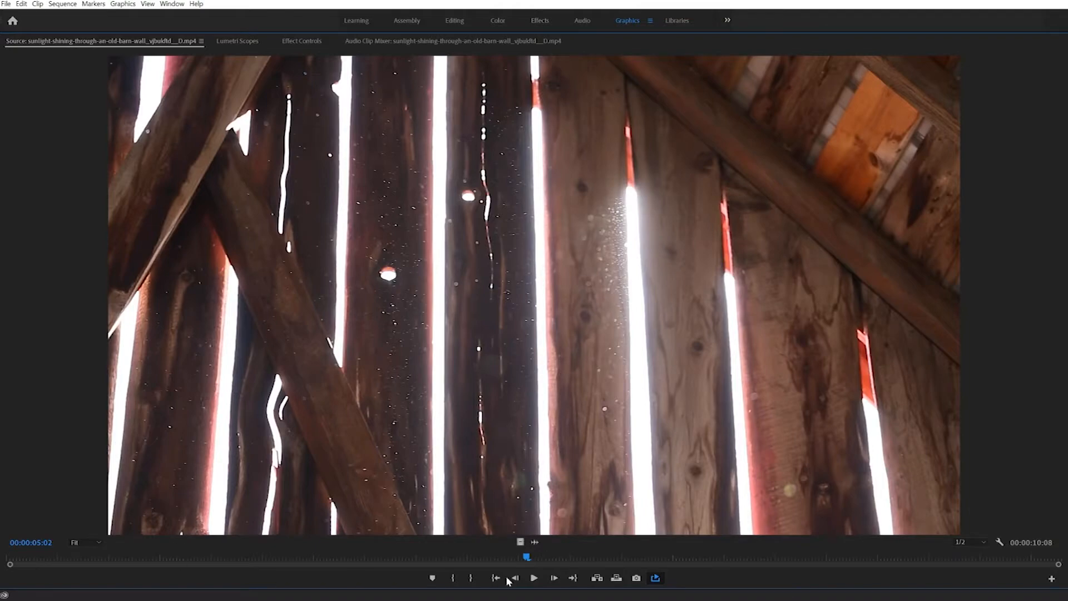
drag(529, 562, 262, 579)
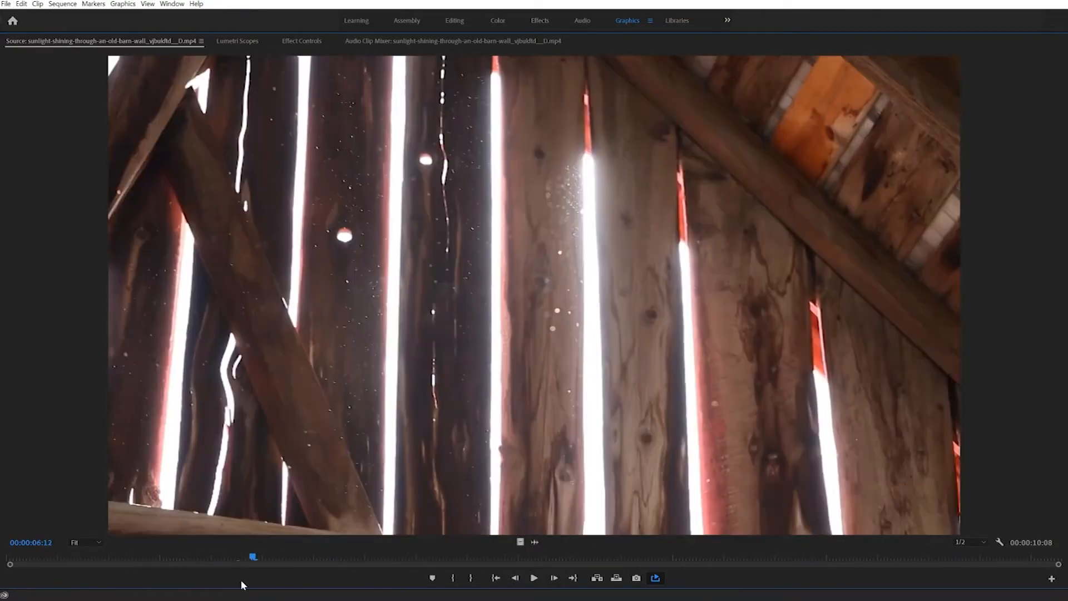
drag(116, 584, 292, 572)
click(453, 578)
click(302, 557)
drag(301, 556, 366, 562)
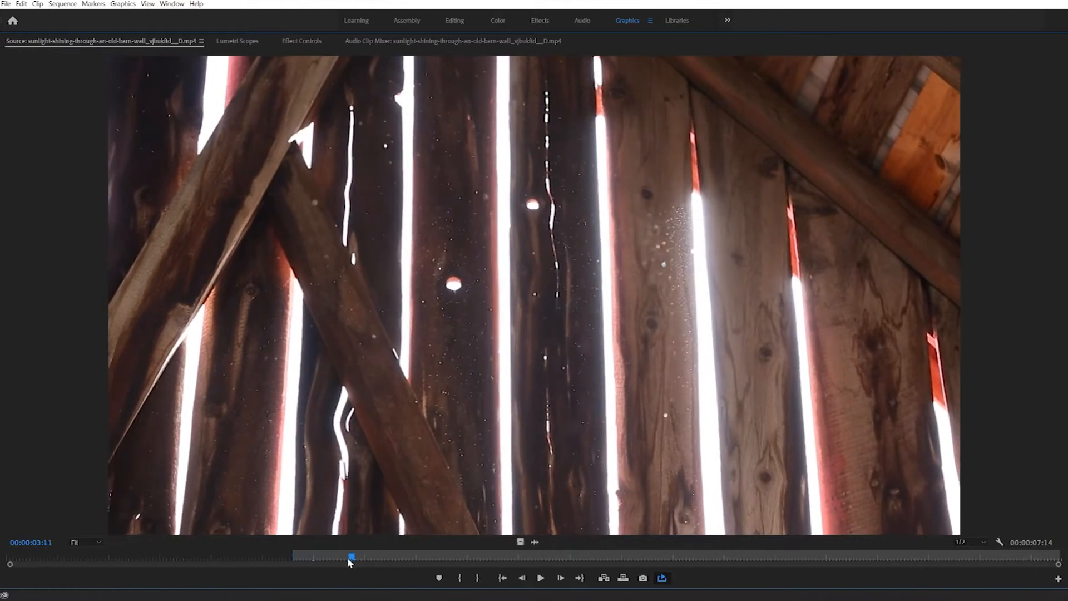
click(478, 578)
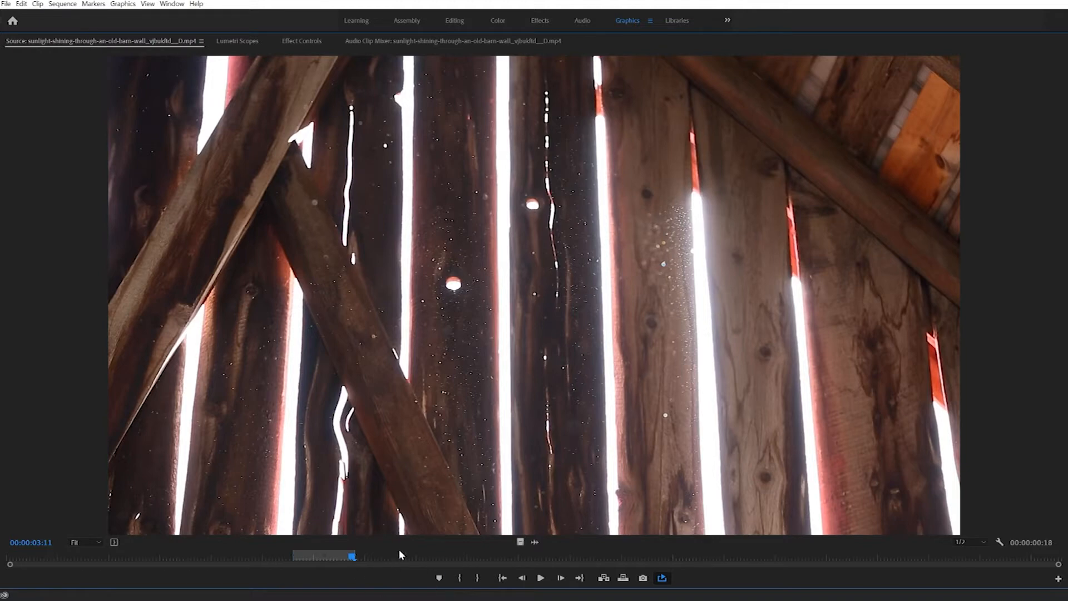
key(grave)
- Open the Vintage Radio band switches clip and mark its in point at 00:00:02:06 and out point at 00:00:04:07
drag(231, 469, 217, 535)
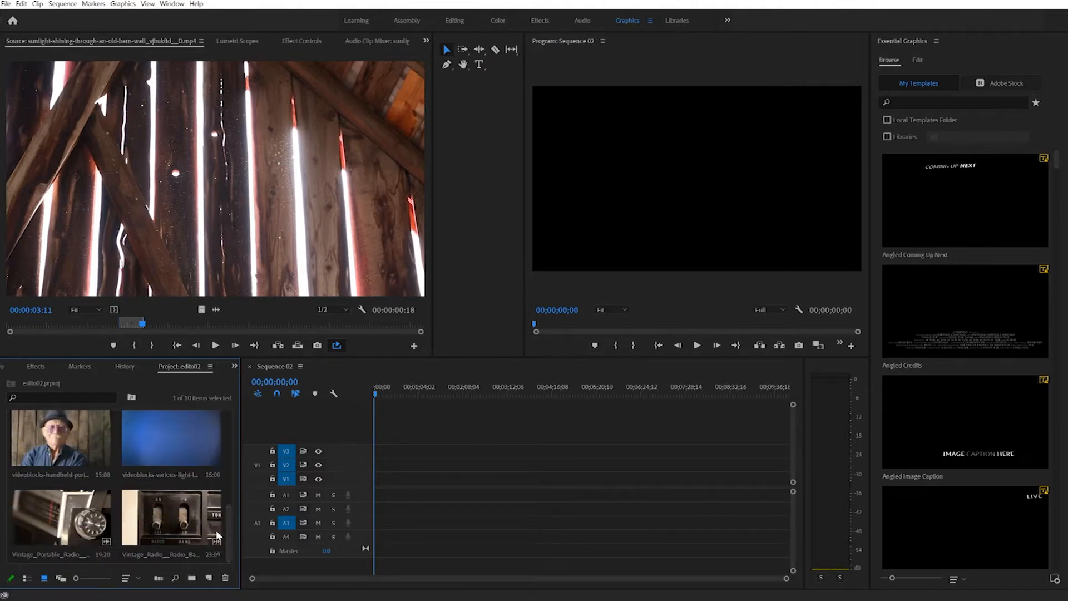
double_click(168, 525)
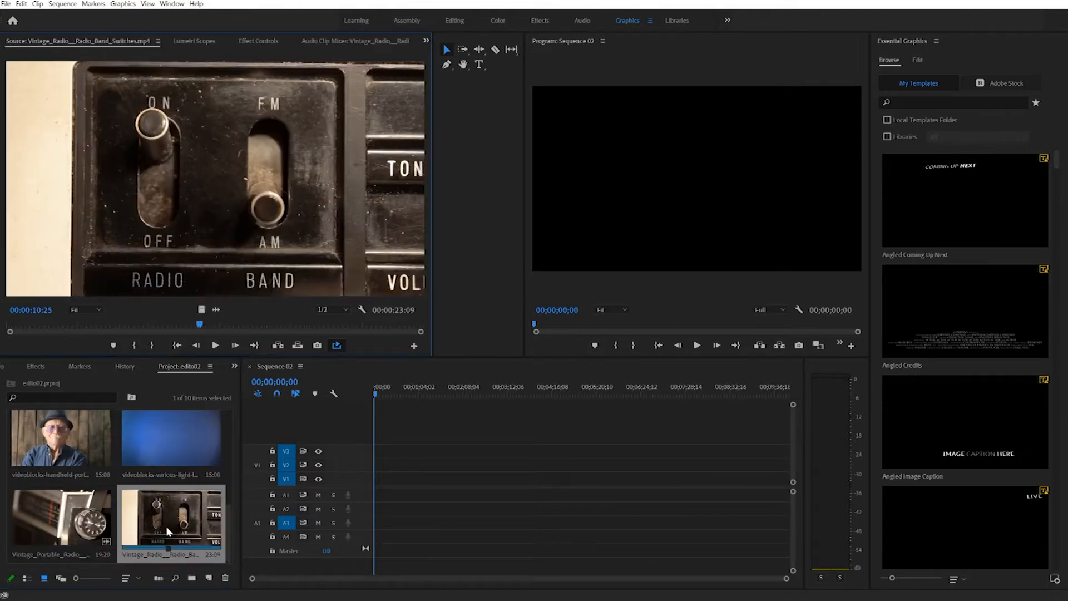
drag(200, 326, 44, 342)
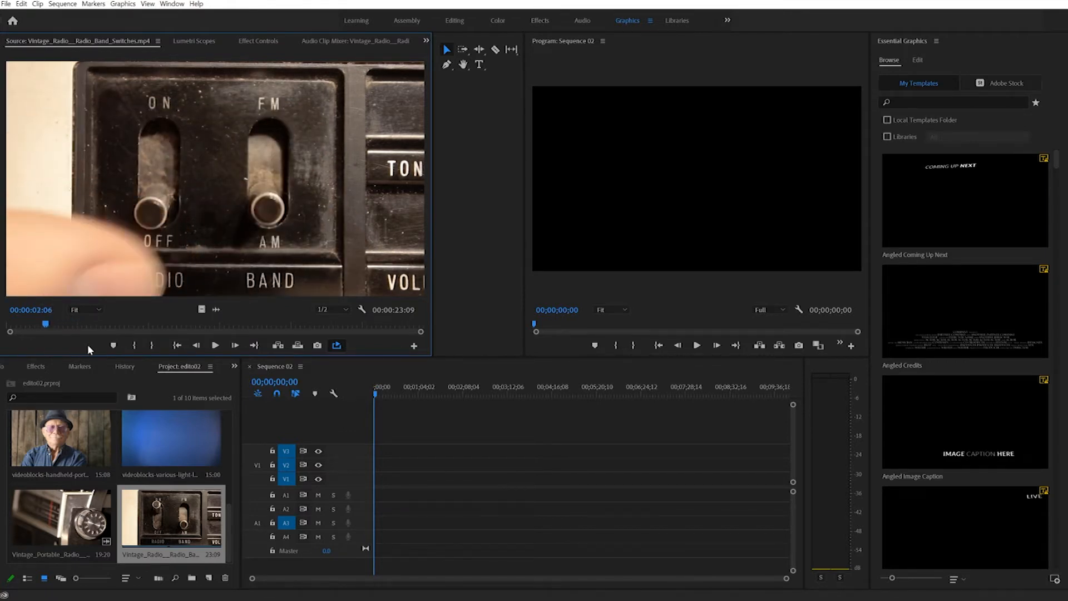
key(i)
drag(47, 328, 81, 326)
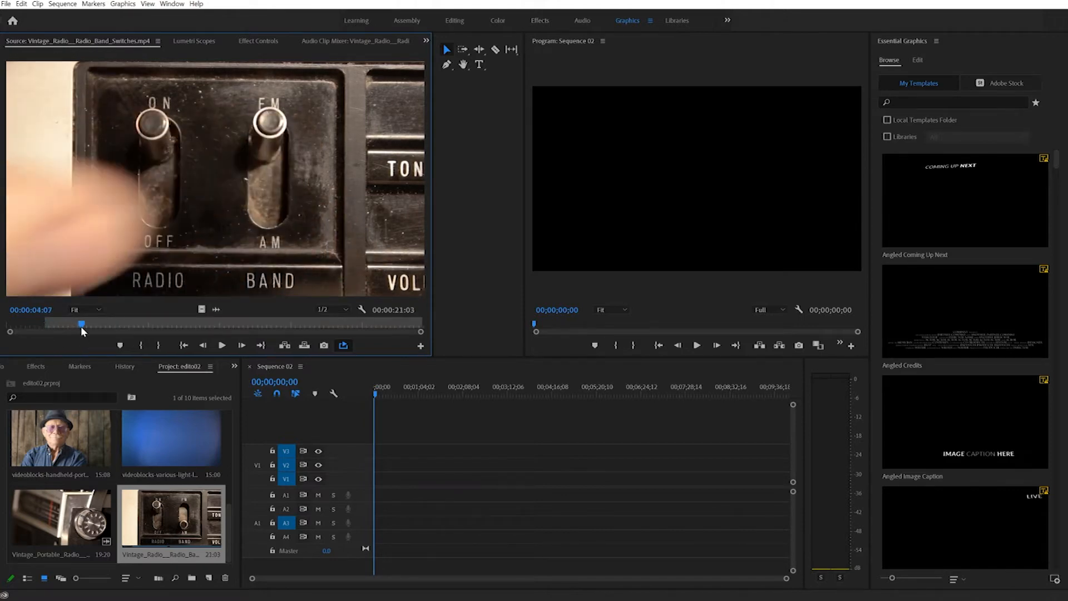
key(o)
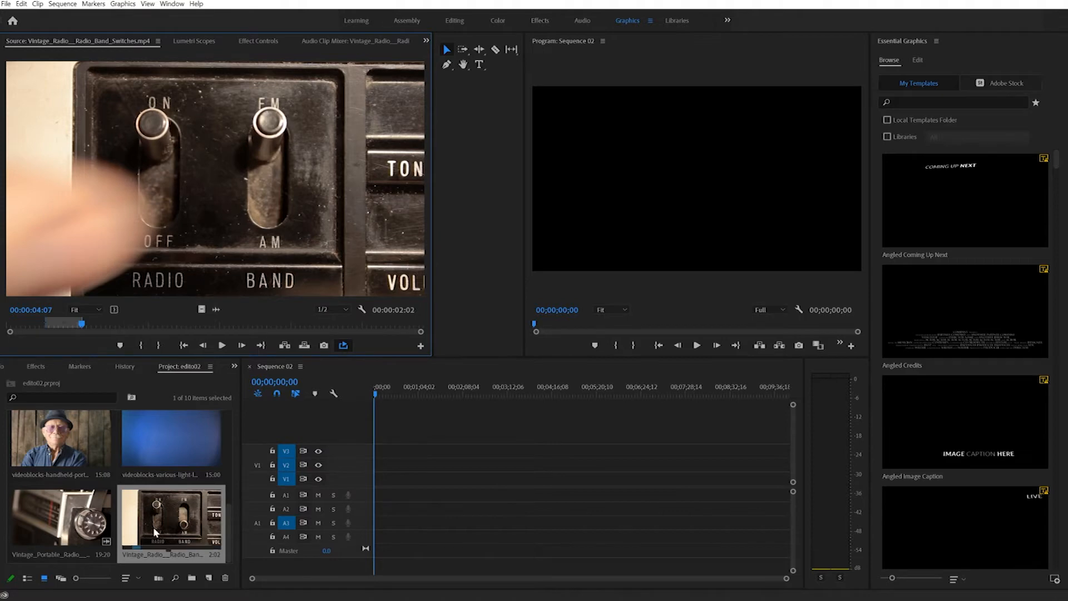
- Open the Vintage Portable Radio frequency knob clip and mark a 24-frame range ending at 00:00:09:06
double_click(77, 514)
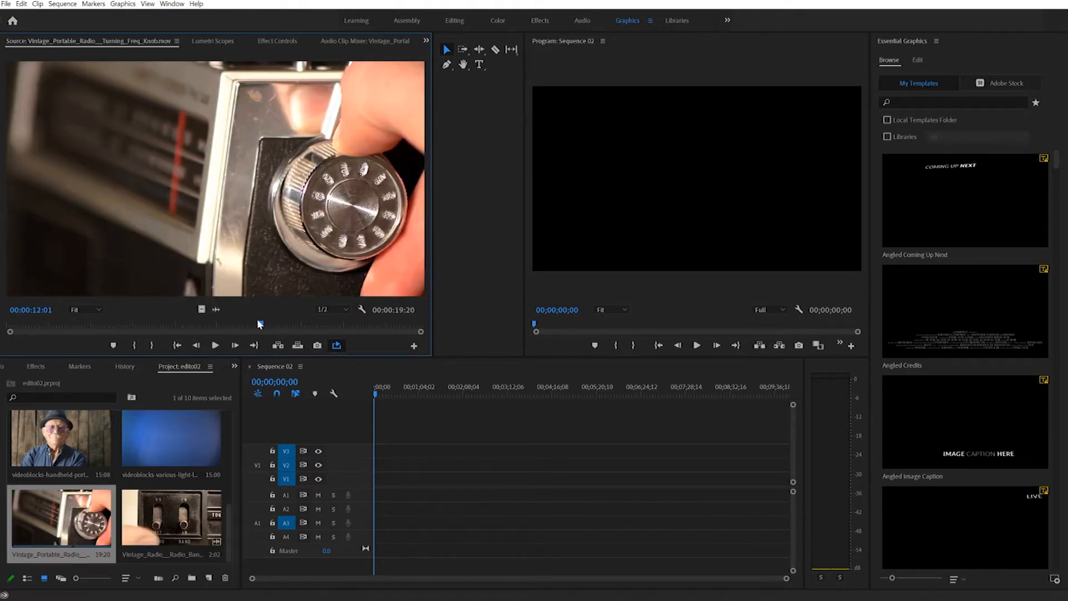
drag(262, 327, 200, 325)
key(i)
key(o)
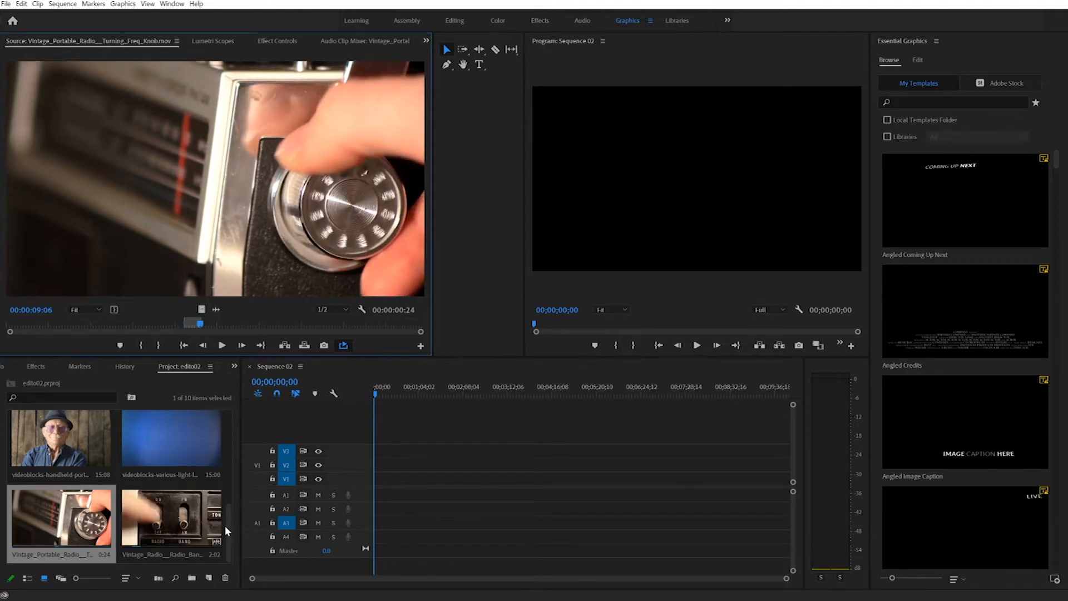
- Open the portrait clip of the elderly man in a hat and mark the range from 00:00:07:00 to 00:00:08:09
scroll(224, 525, down, 3)
scroll(231, 490, up, 2)
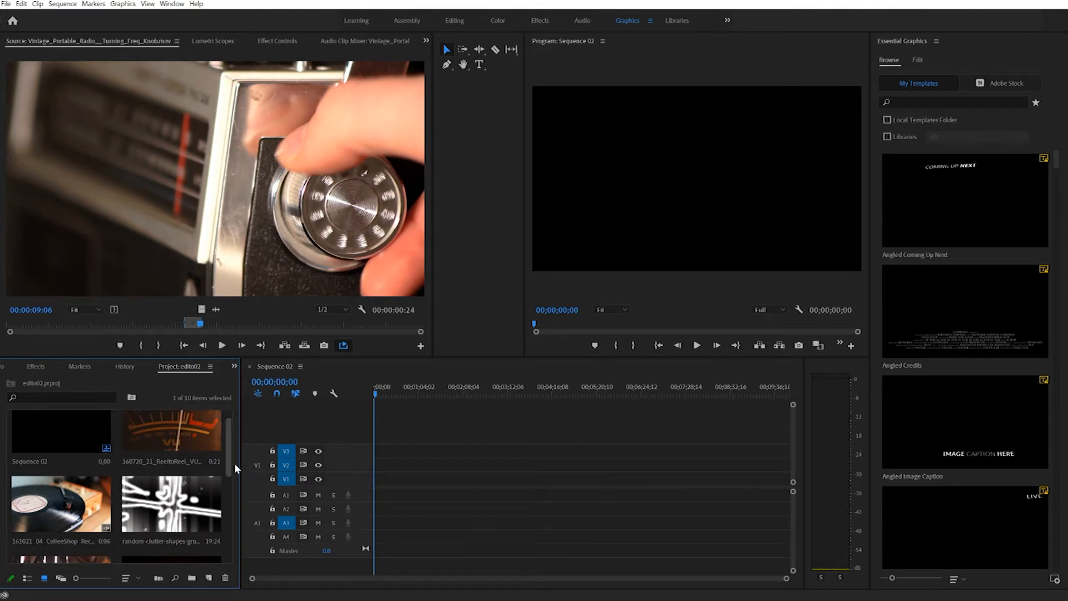
scroll(232, 496, down, 3)
double_click(58, 496)
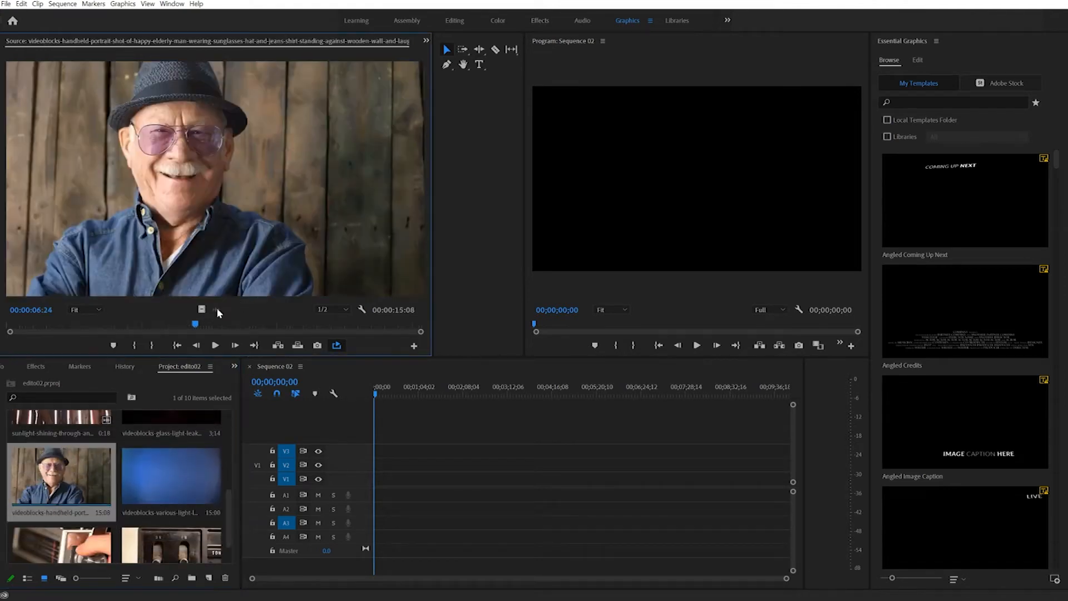
drag(196, 328, 198, 364)
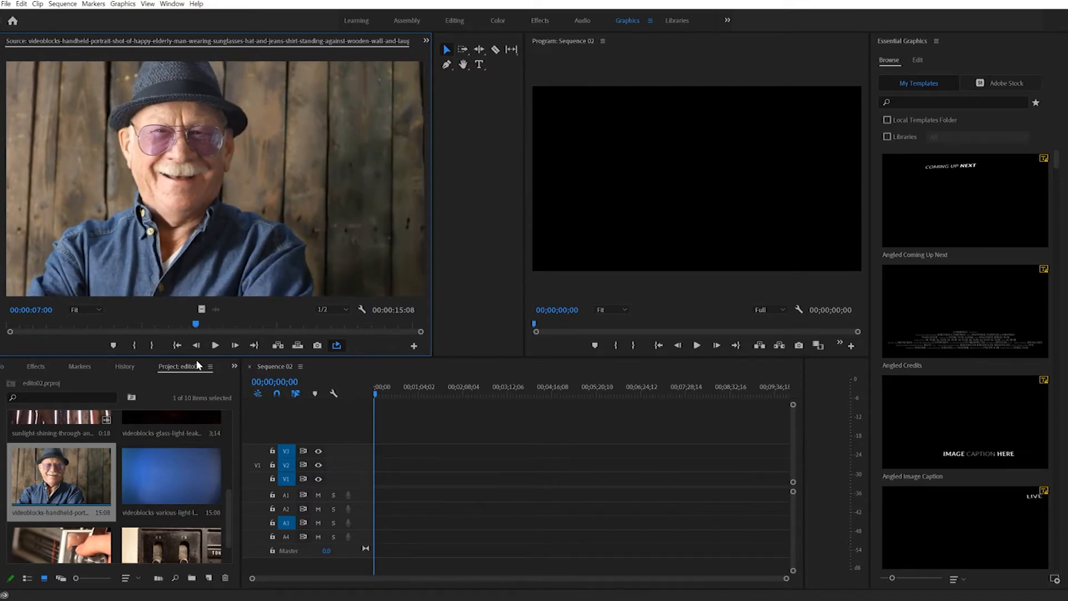
key(i)
drag(196, 327, 231, 329)
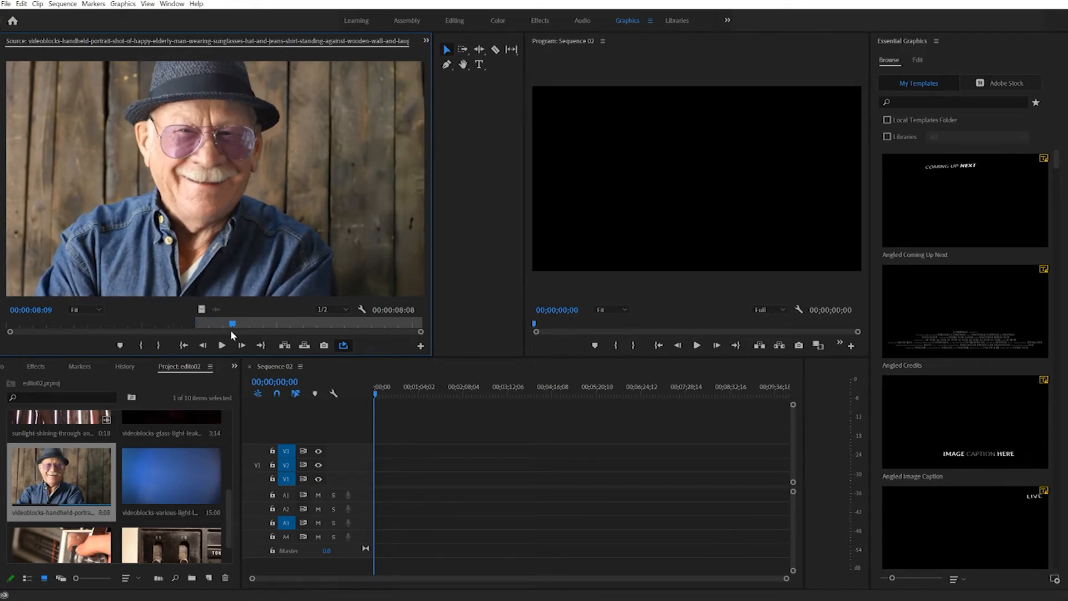
key(o)
- Place the trimmed record player clip at the start of video track V1 in Sequence 02
drag(230, 506, 235, 453)
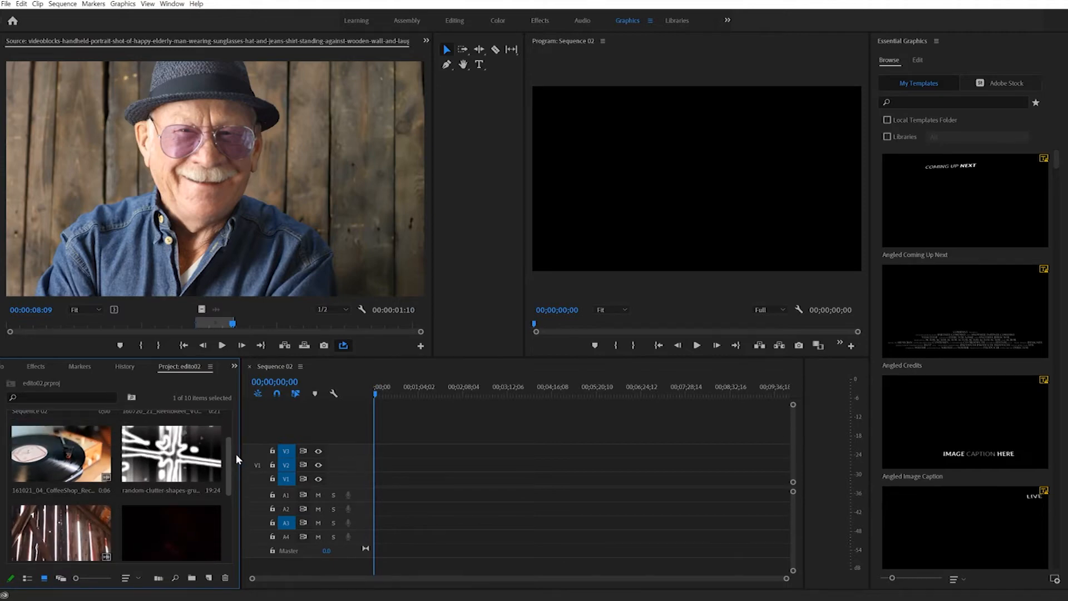
drag(53, 453, 380, 488)
click(639, 317)
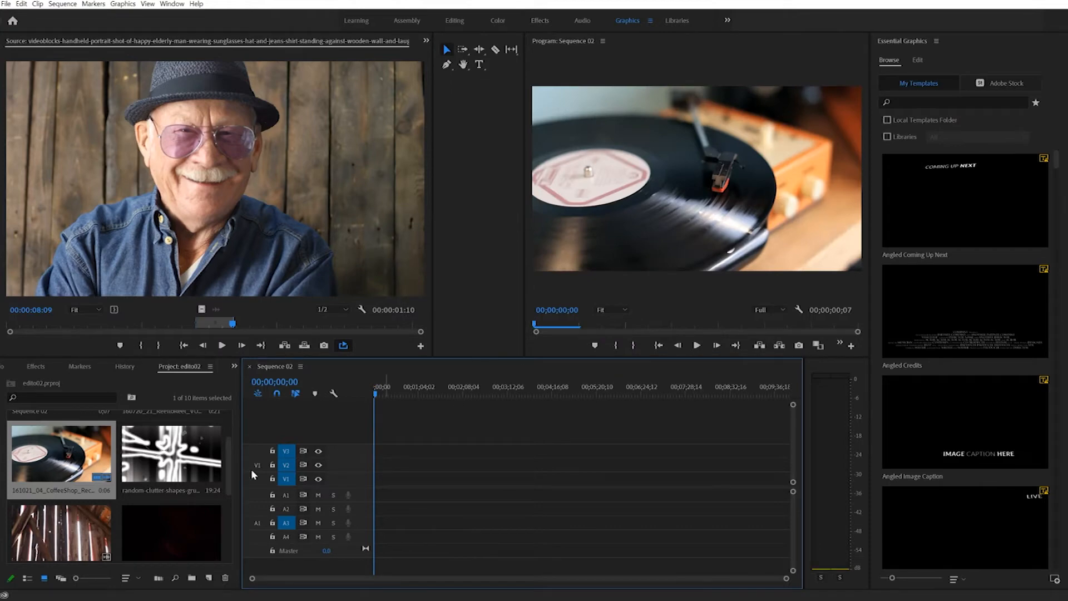
- Append the radio band switches clip and the radio frequency knob clip directly after the record player clip on V1
drag(228, 471, 227, 545)
drag(170, 524, 387, 514)
drag(779, 580, 331, 578)
drag(724, 484, 420, 482)
drag(66, 520, 445, 494)
- Insert the sunlight-shining-through clip at the very start of V1, pushing the existing clips in Sequence 02 back
drag(229, 519, 238, 488)
click(74, 450)
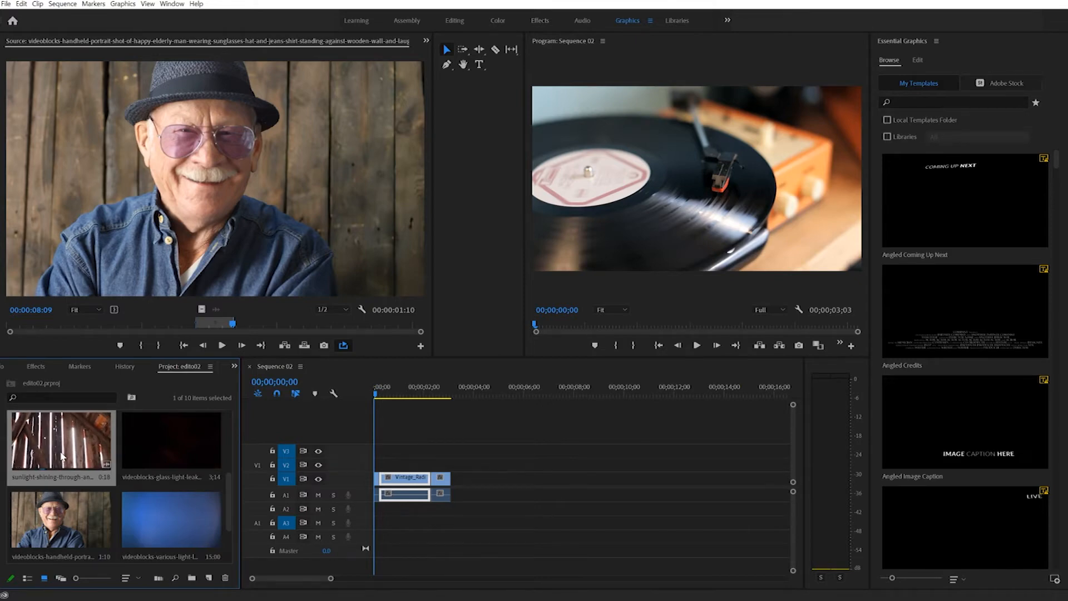
drag(62, 456, 343, 488)
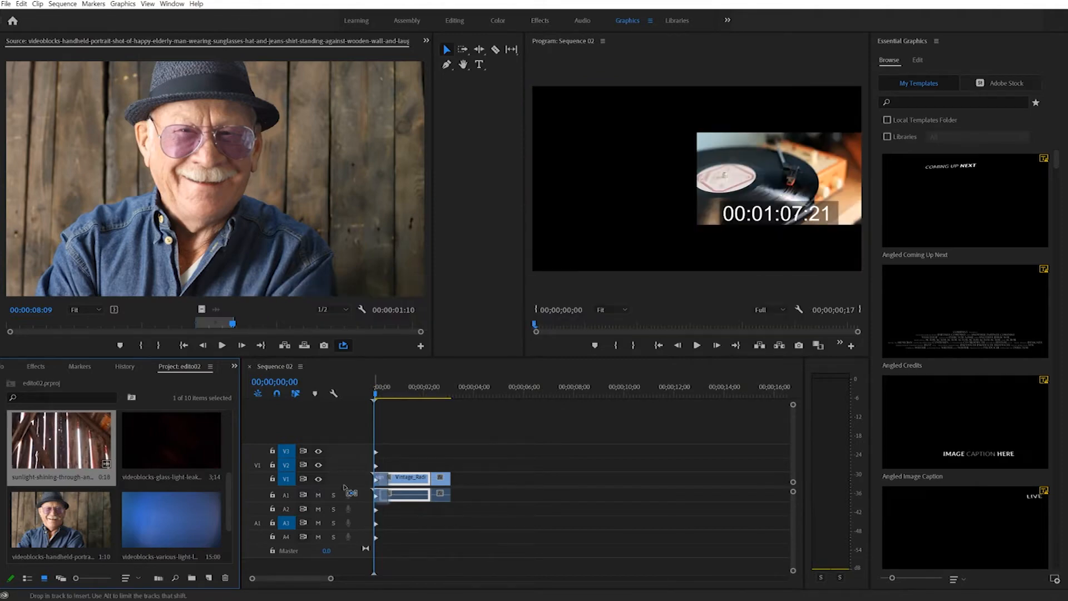
drag(343, 488, 376, 489)
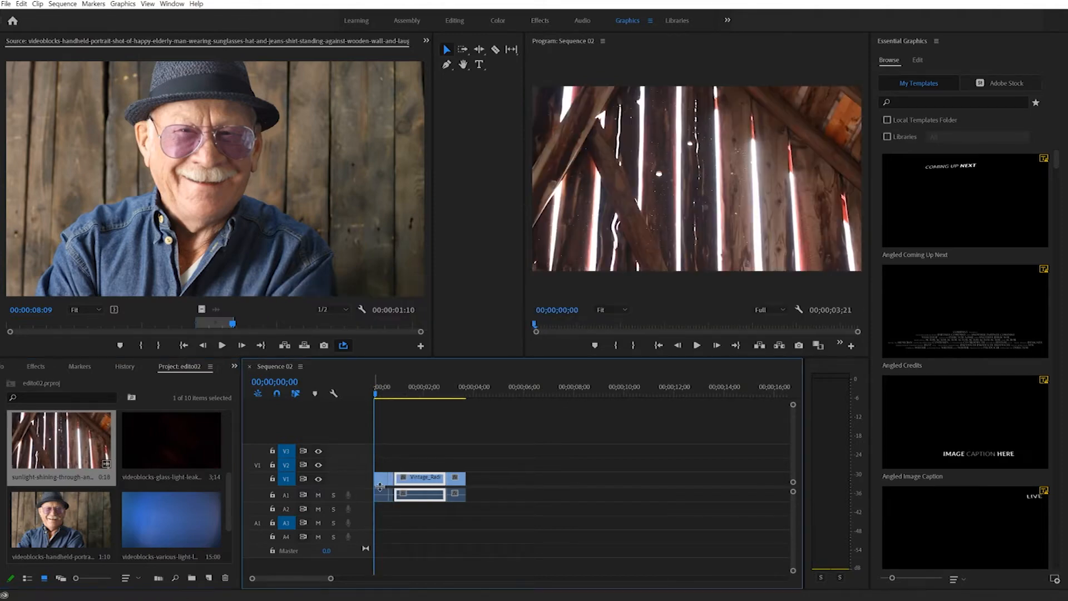
- Ripple delete the short record player clip that sits between the sunlight clip and the radio band switches clip on V1
mouse_move(381, 395)
mouse_down()
mouse_move(399, 395)
mouse_move(384, 396)
mouse_move(404, 401)
mouse_move(397, 406)
mouse_up()
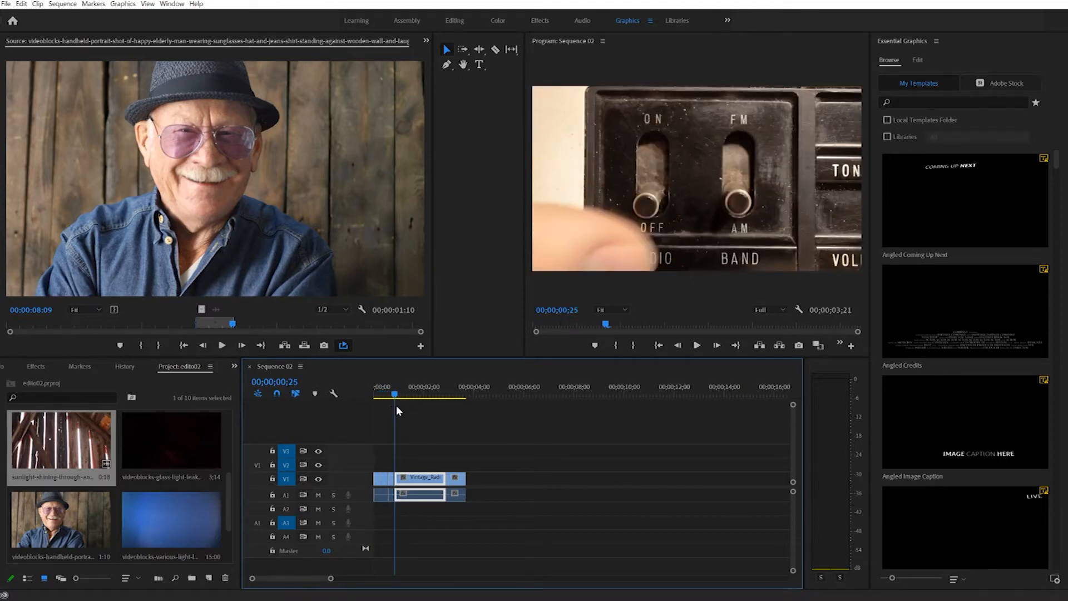
click(392, 482)
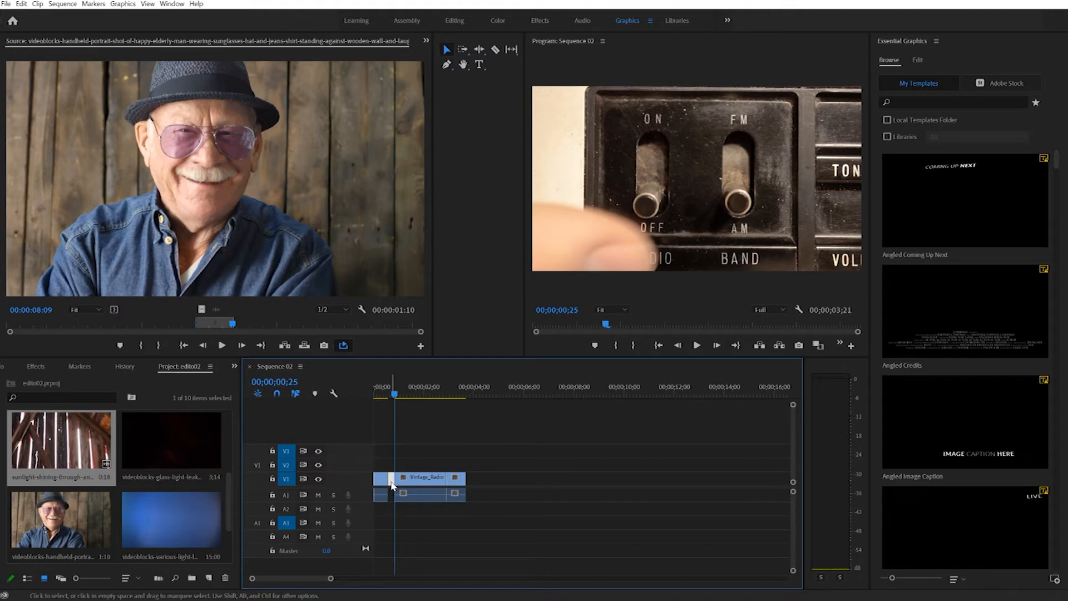
drag(392, 484, 392, 480)
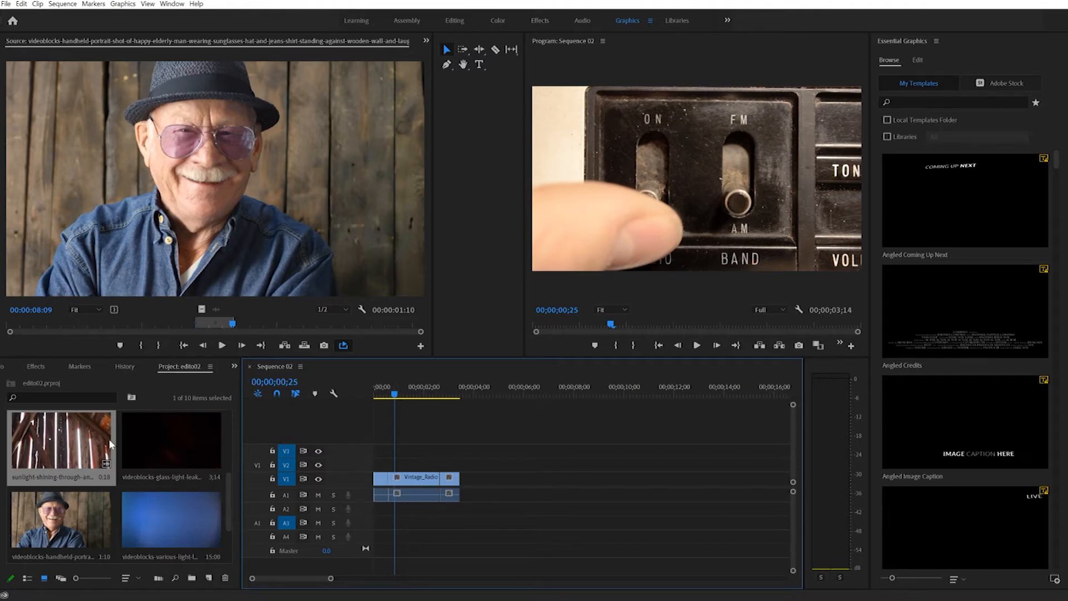
- Append the VU meter clip and the portrait clip of the elderly man in a hat to the end of V1
drag(395, 395, 461, 414)
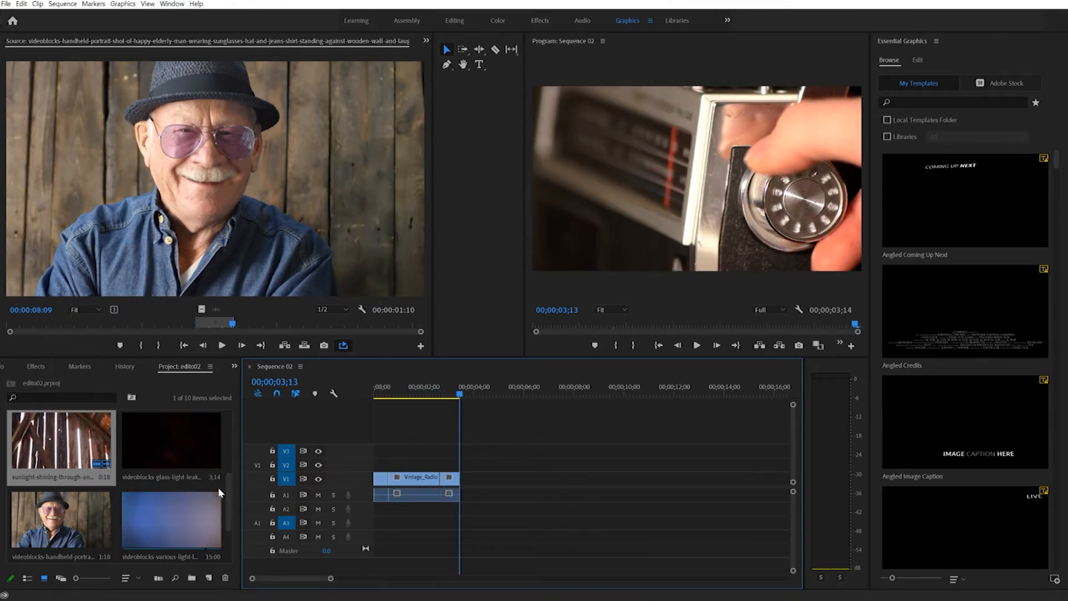
drag(229, 497, 237, 429)
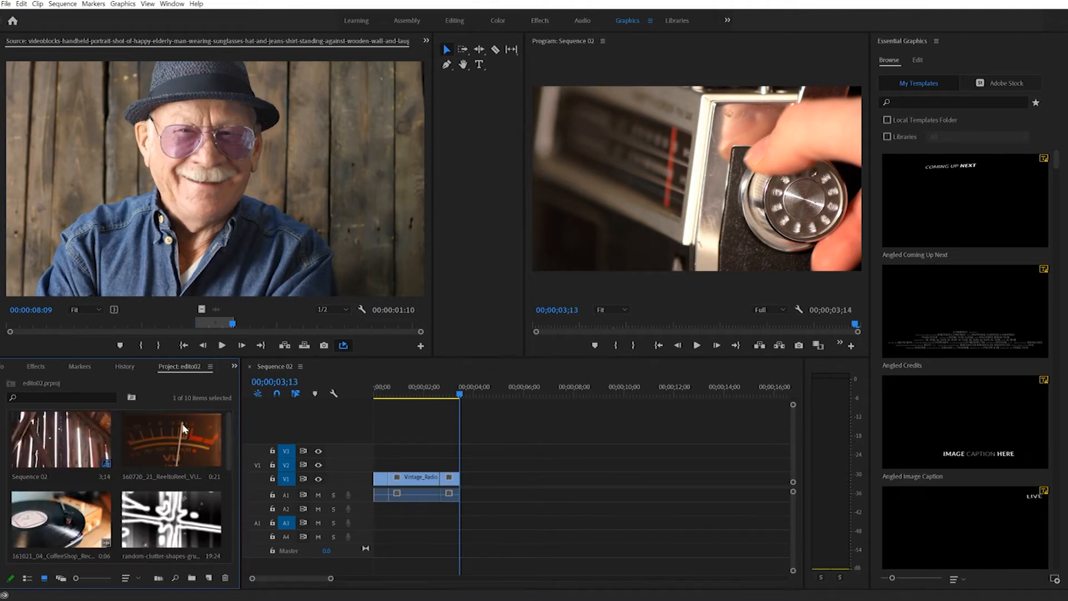
drag(171, 439, 467, 485)
drag(460, 395, 476, 401)
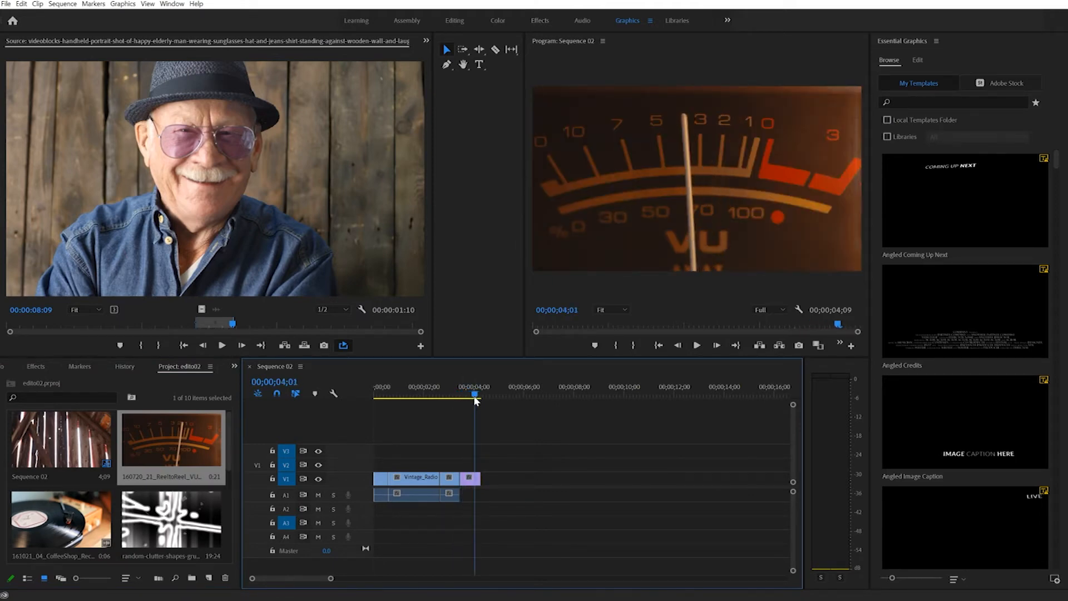
drag(227, 456, 230, 467)
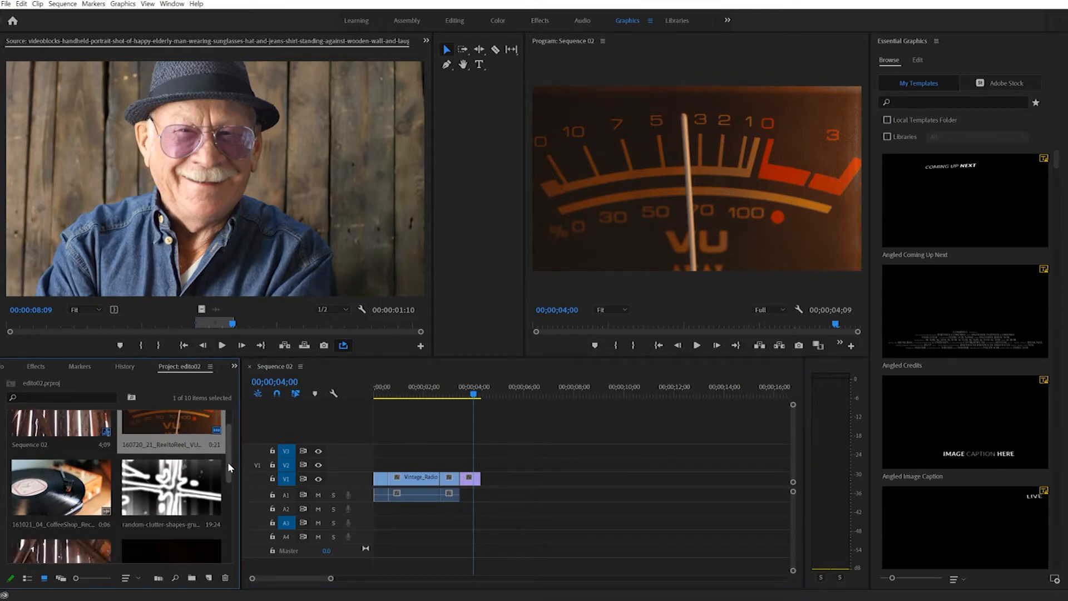
drag(229, 468, 232, 531)
drag(77, 480, 503, 476)
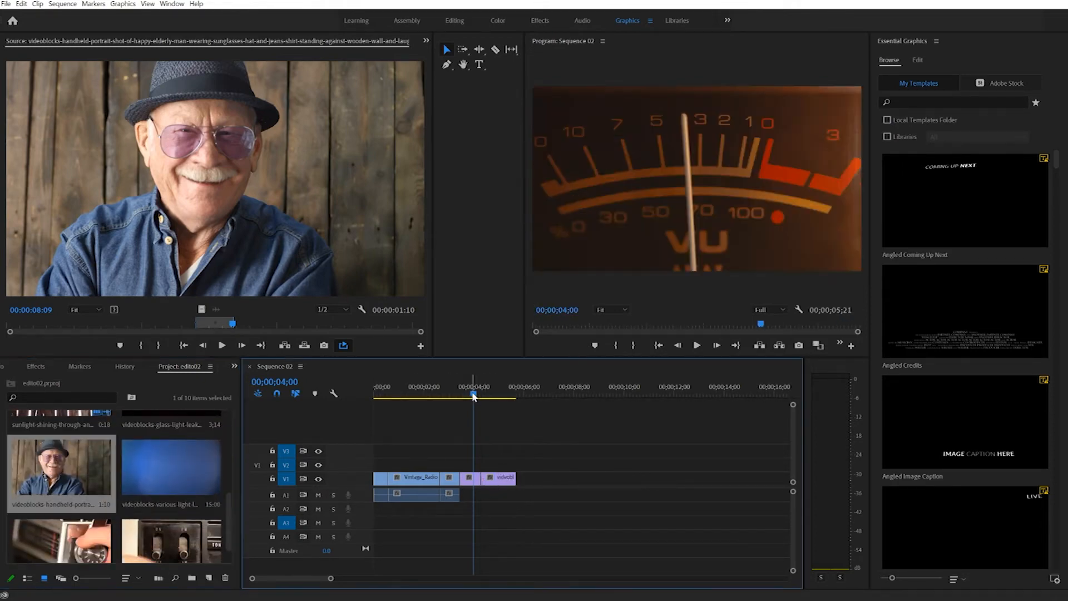
- Play and scrub through Sequence 02 from the start to review the order and look of the assembled clips
key(Home)
key(space)
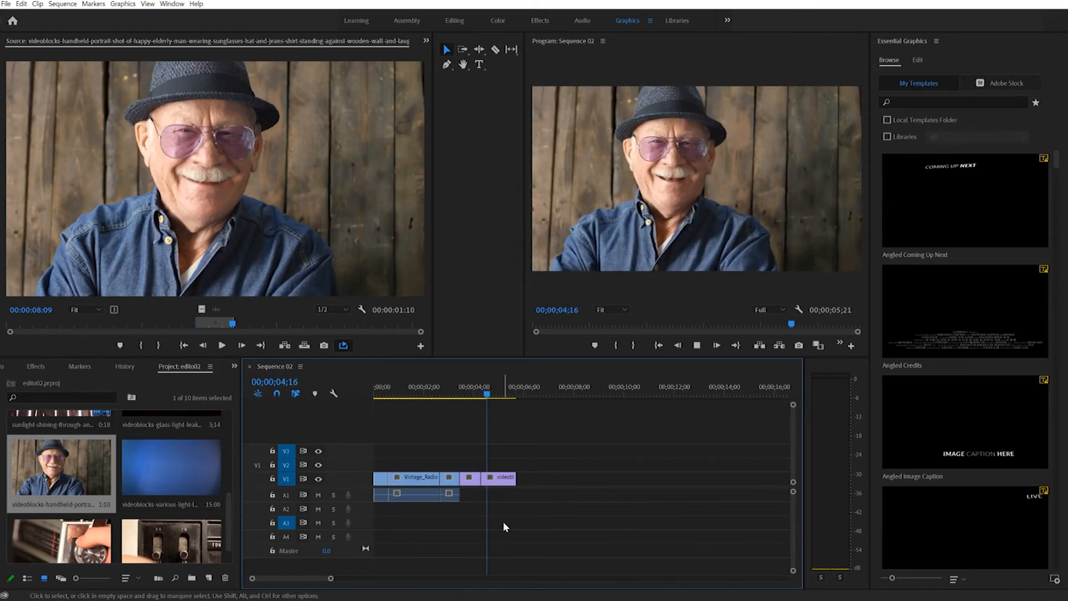
key(Home)
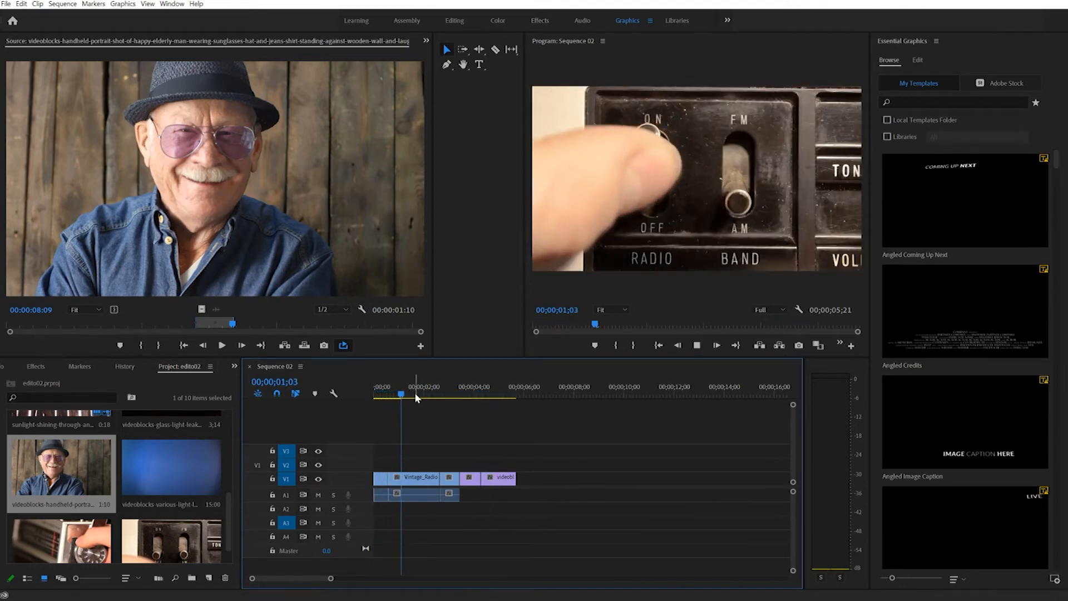
click(408, 394)
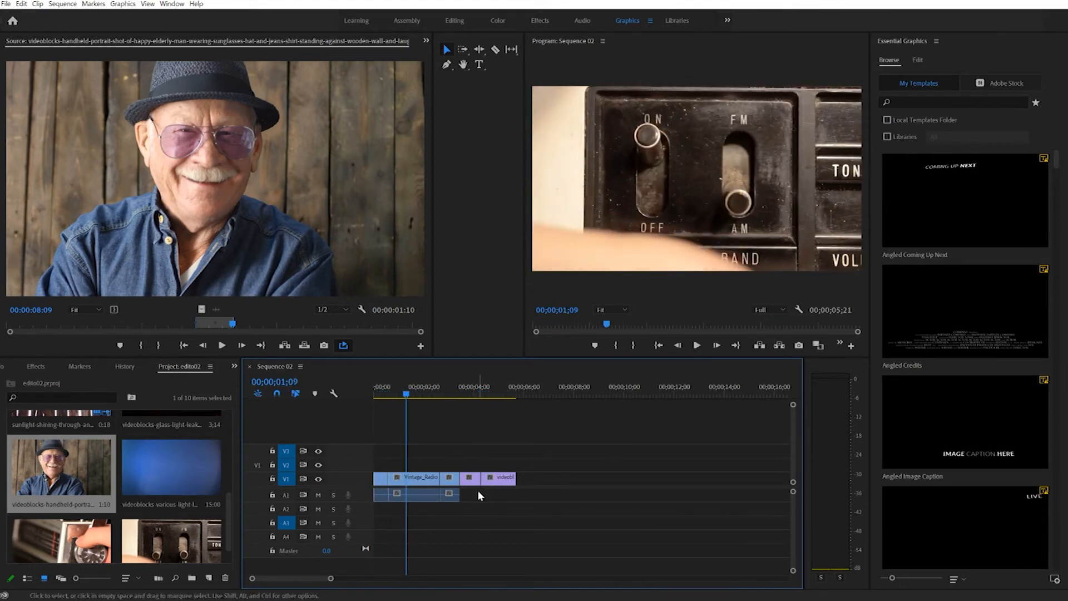
drag(409, 393, 406, 431)
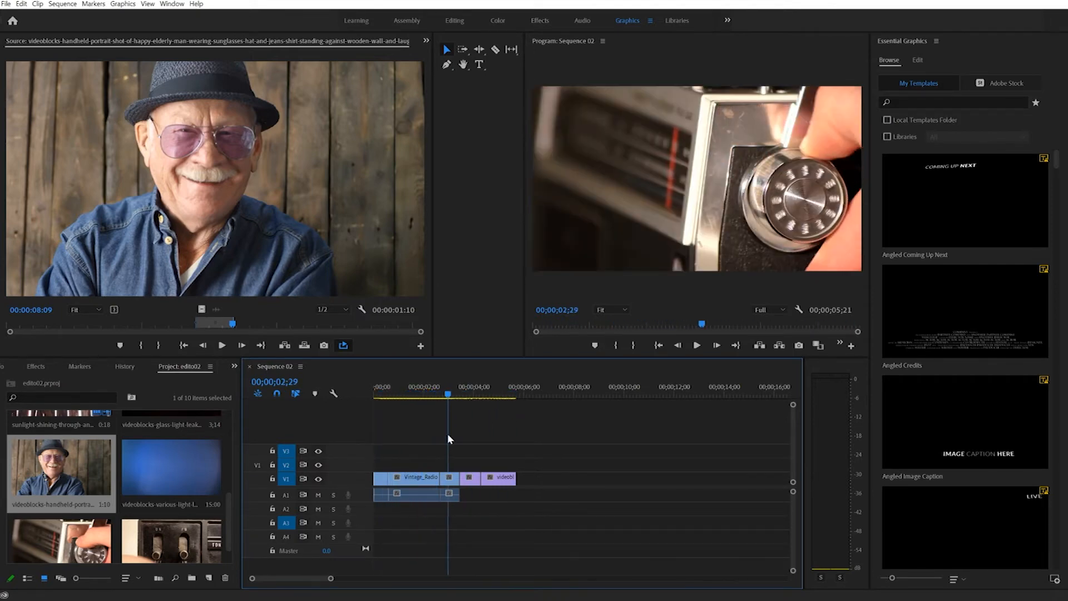
drag(400, 441, 495, 460)
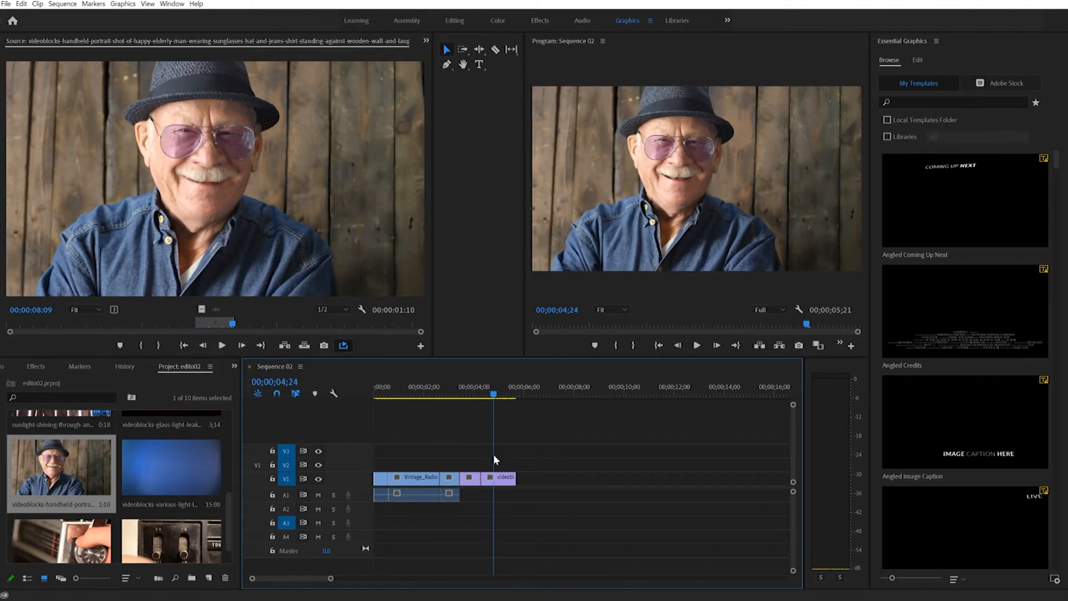
key(Home)
click(229, 537)
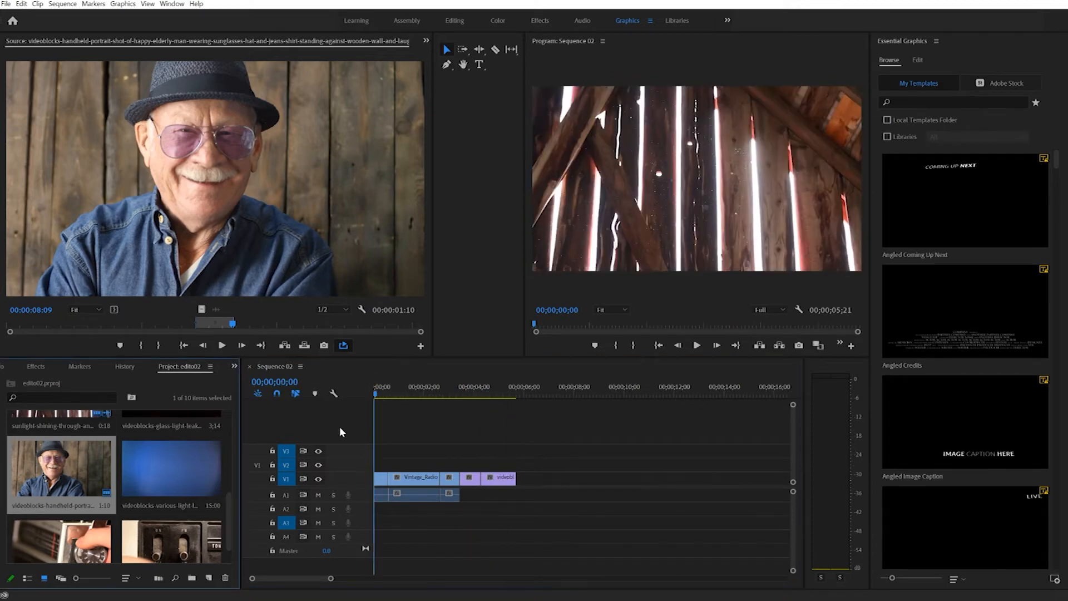
drag(376, 395, 459, 423)
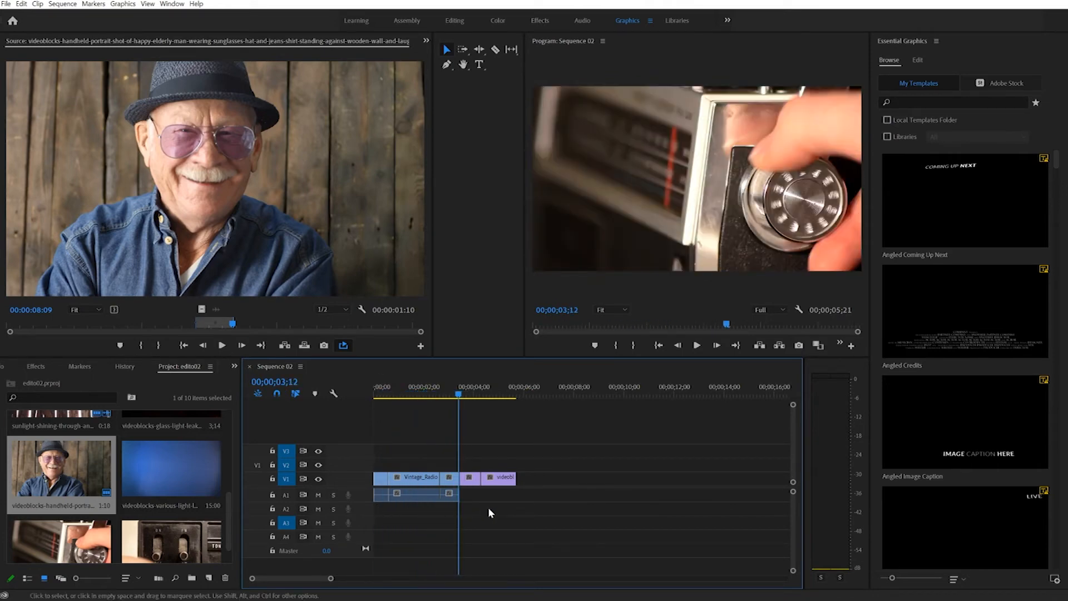
drag(457, 396, 389, 410)
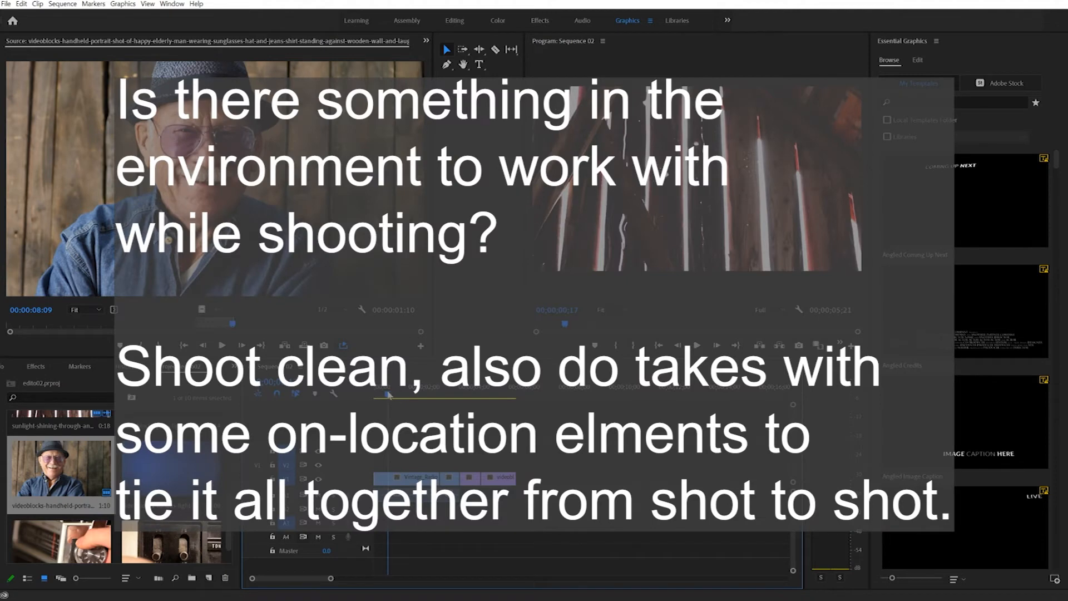
drag(391, 395, 375, 423)
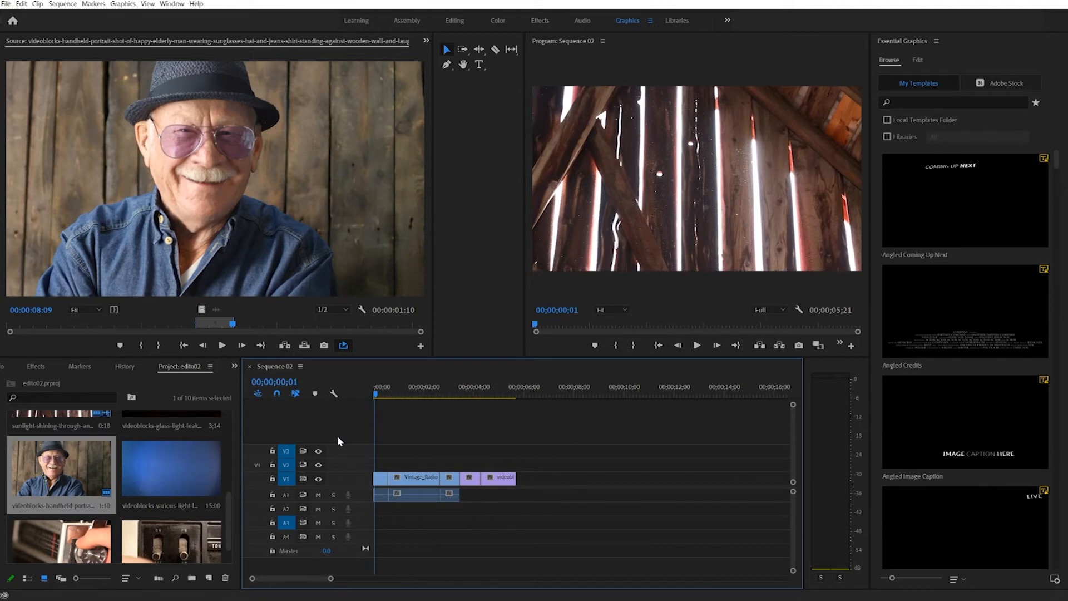
- Place VintageCinemaFilmLoop.mov on V2 at the sequence start and trim its end to match the last clip on V1
scroll(217, 495, up, 5)
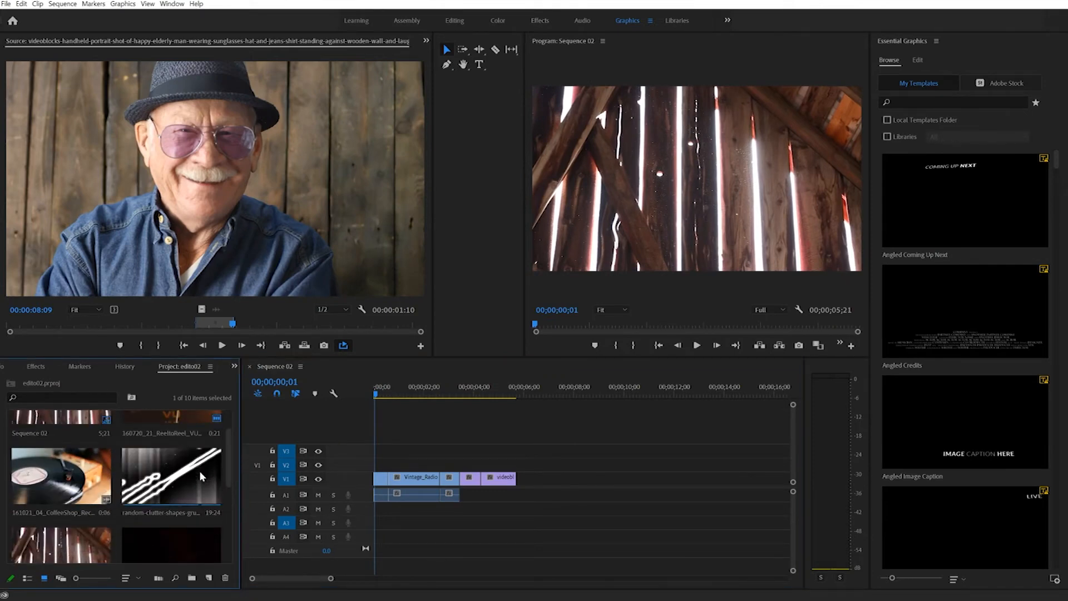
scroll(230, 501, down, 2)
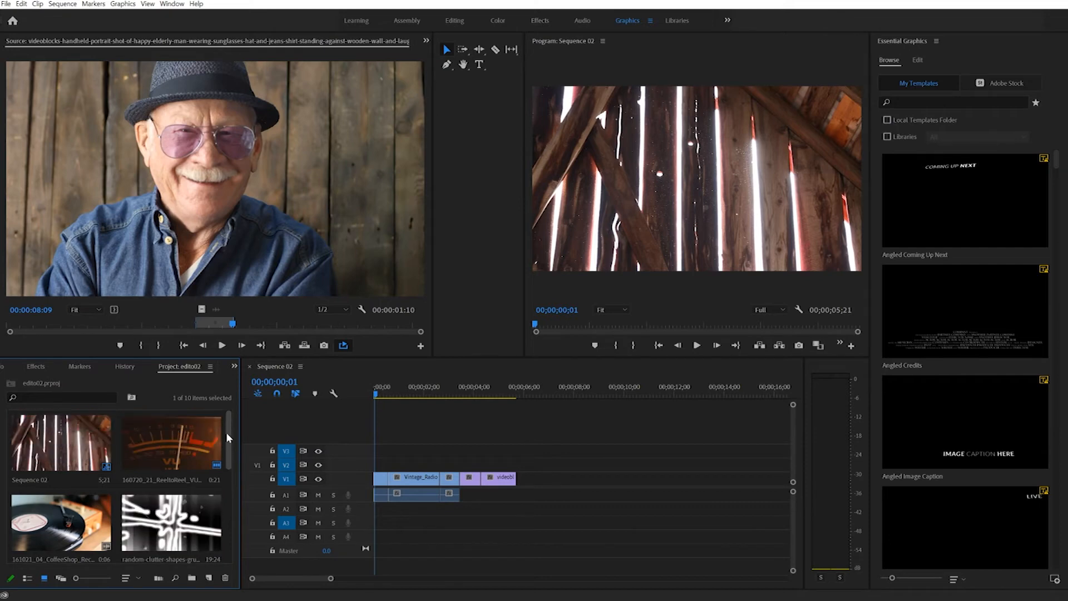
scroll(229, 508, down, 1)
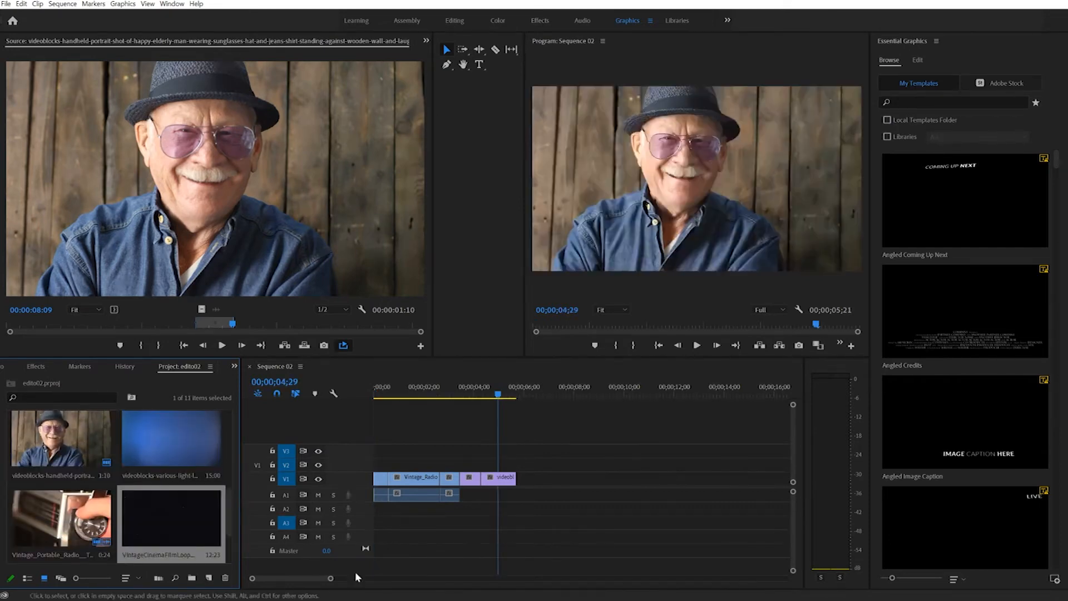
drag(172, 520, 367, 467)
drag(374, 396, 516, 405)
drag(696, 464, 517, 463)
drag(518, 397, 382, 395)
click(409, 465)
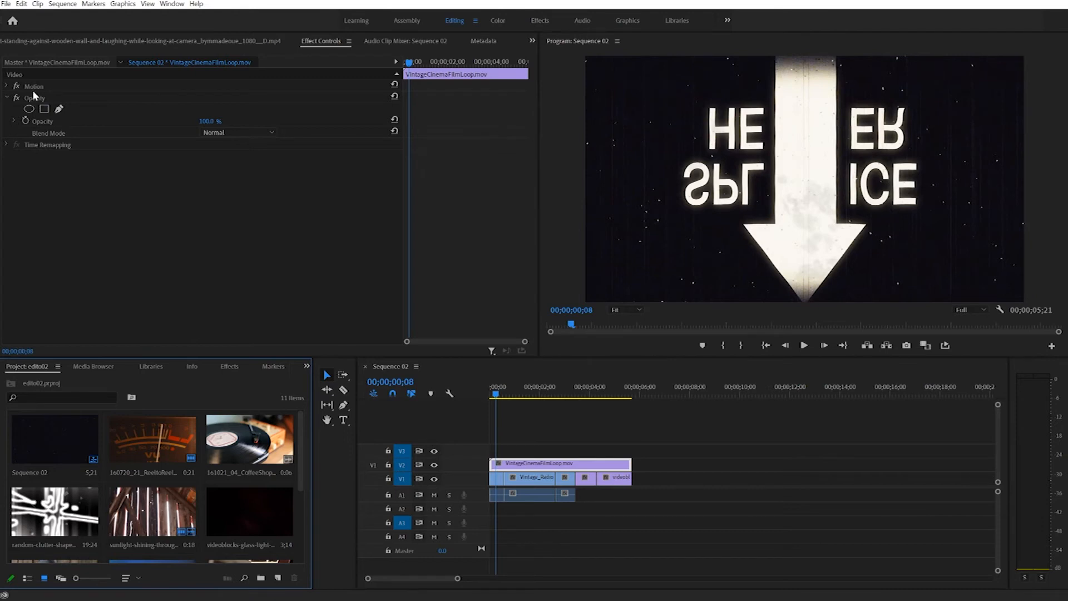
- Preview the VintageCinemaFilmLoop overlay at 30% opacity over the clips and restore its opacity to 100%
click(7, 86)
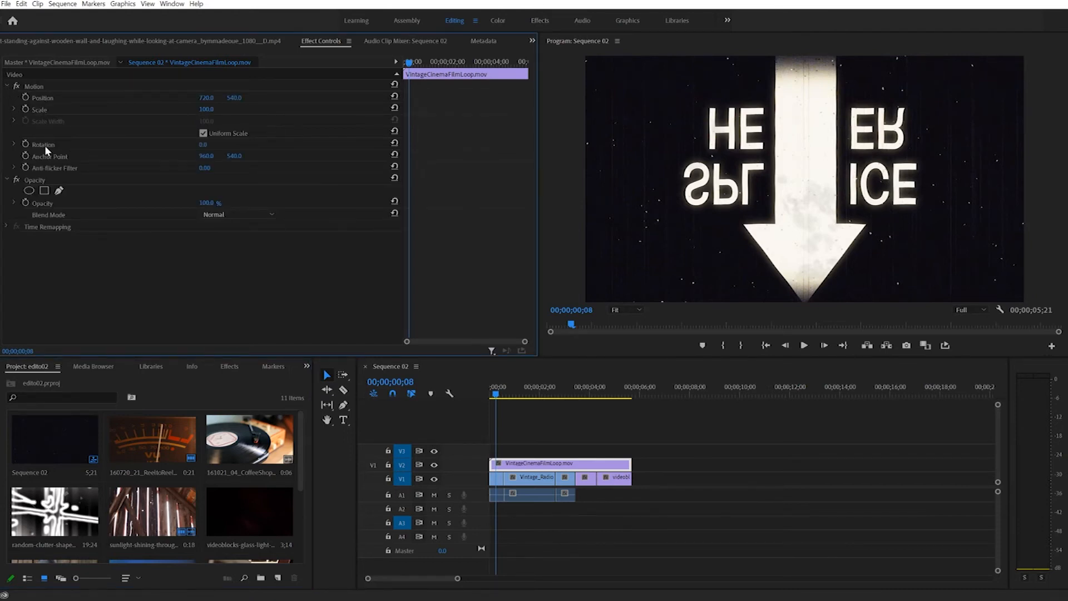
click(8, 86)
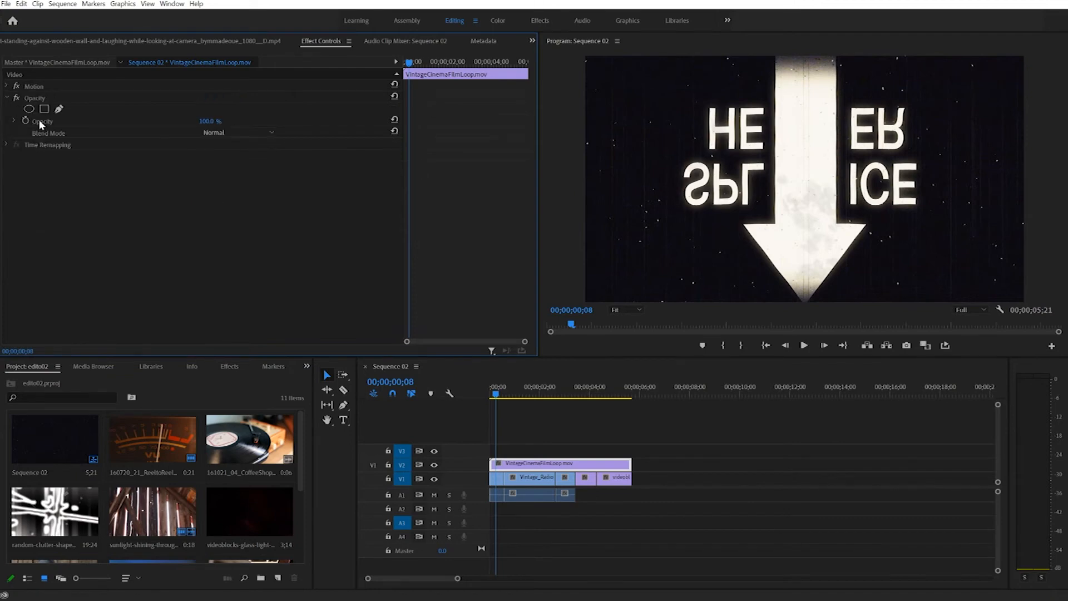
click(40, 123)
drag(213, 121, 173, 121)
click(495, 392)
key(space)
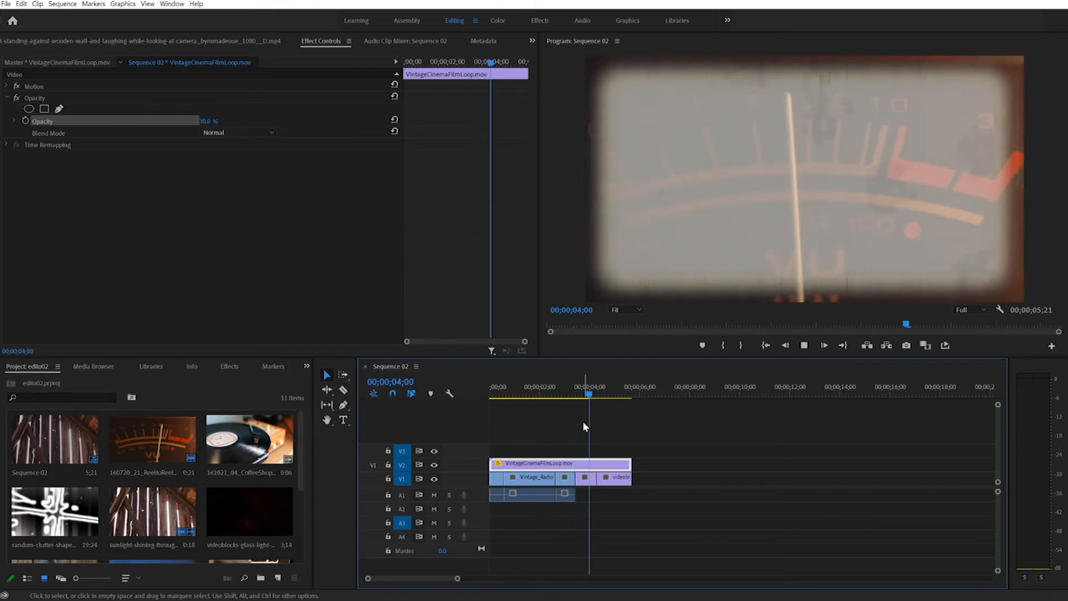
key(space)
mouse_move(515, 392)
mouse_down()
mouse_move(496, 393)
mouse_move(521, 394)
mouse_move(505, 396)
mouse_up()
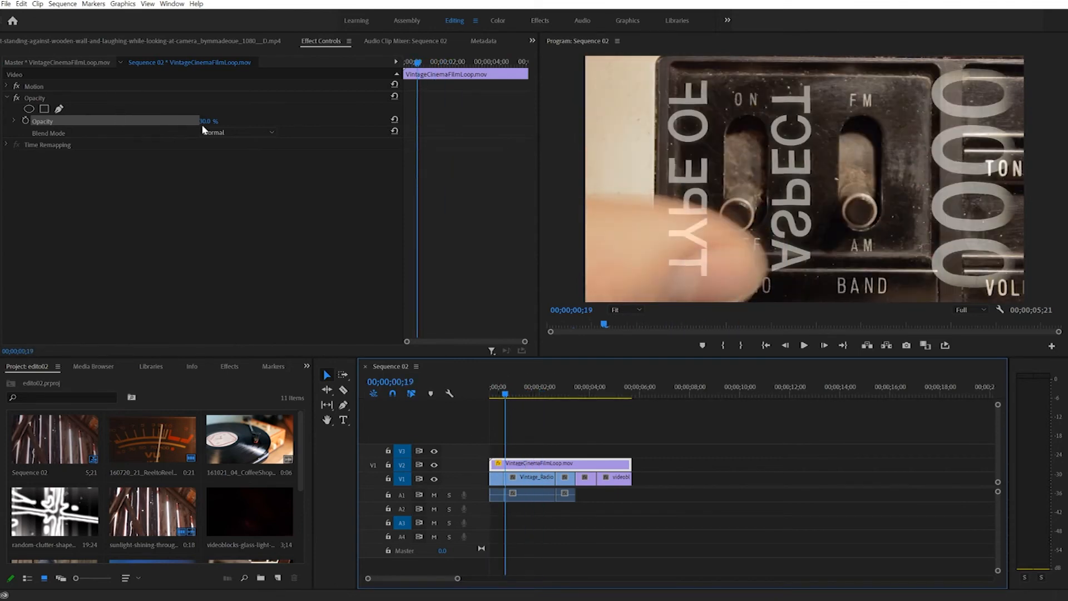
drag(205, 122, 247, 122)
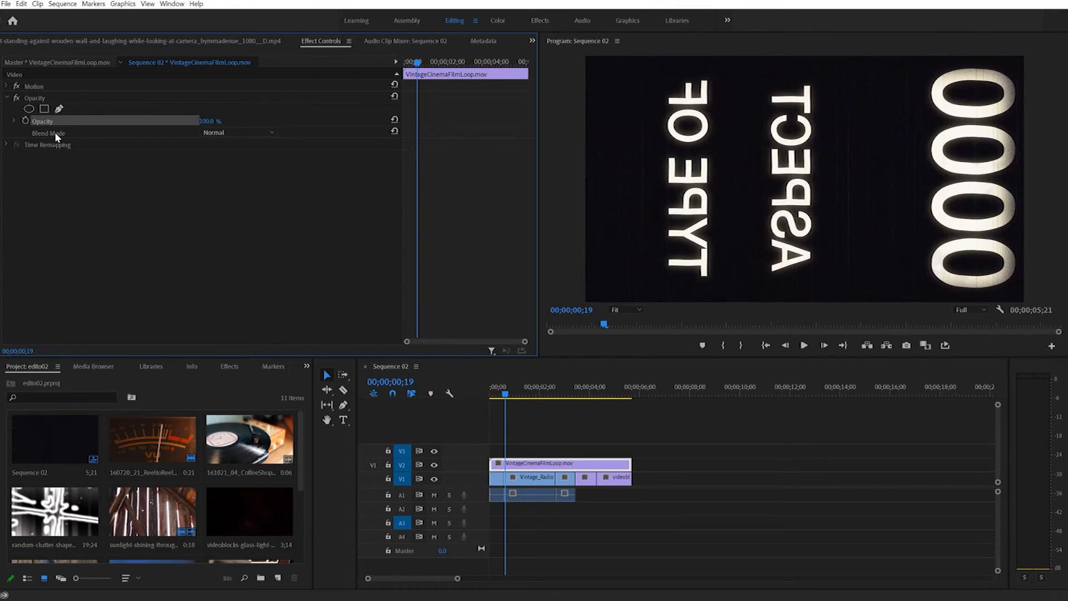
- Try the Multiply blend mode on the VintageCinemaFilmLoop overlay and preview it over the clips
click(217, 133)
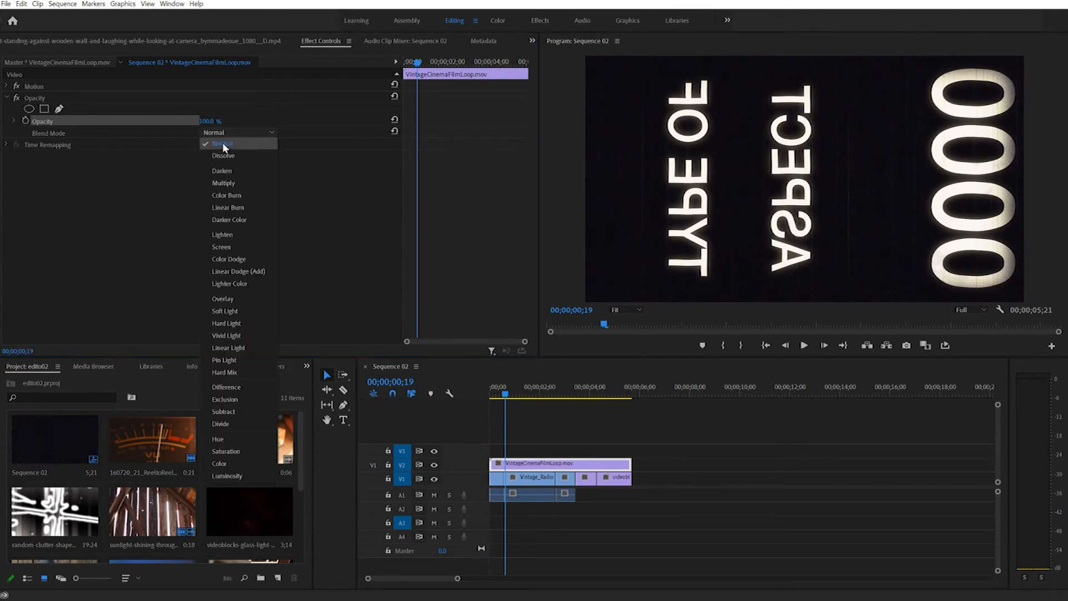
click(223, 183)
key(space)
mouse_move(556, 409)
mouse_down()
mouse_move(586, 415)
mouse_move(559, 415)
mouse_up()
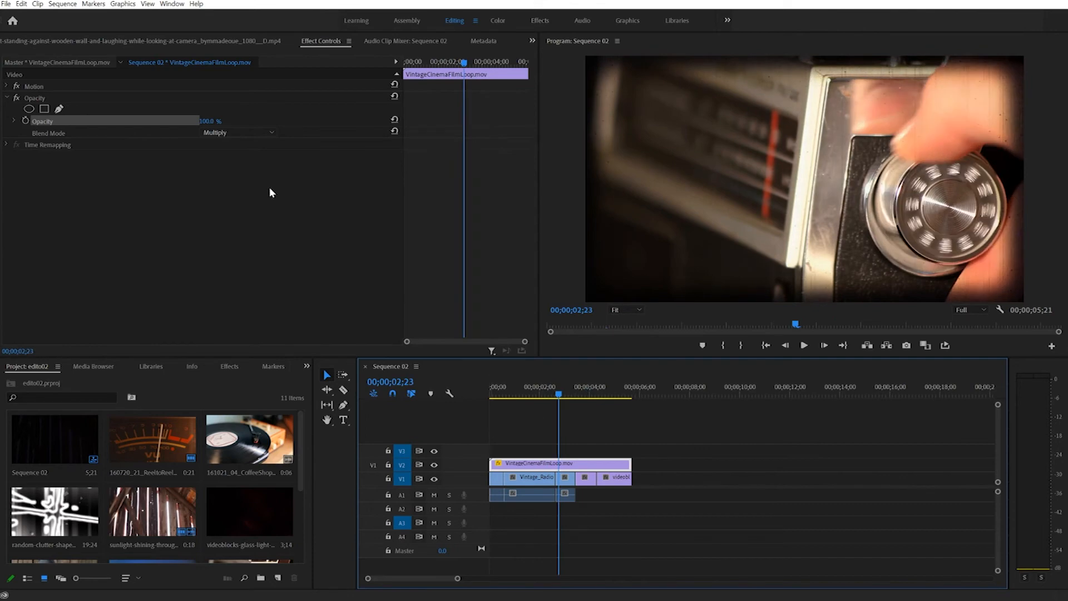
- Try the Screen blend mode on the VintageCinemaFilmLoop overlay and check it over the radio knob clip
click(210, 133)
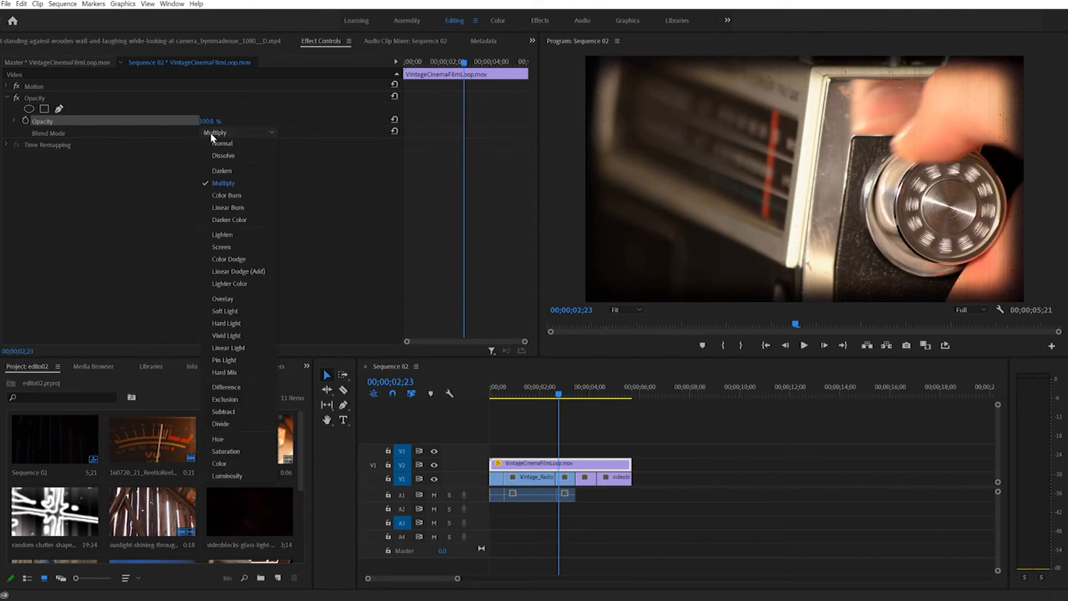
click(235, 247)
mouse_move(560, 399)
mouse_down()
mouse_move(632, 395)
mouse_move(563, 401)
mouse_move(574, 403)
mouse_up()
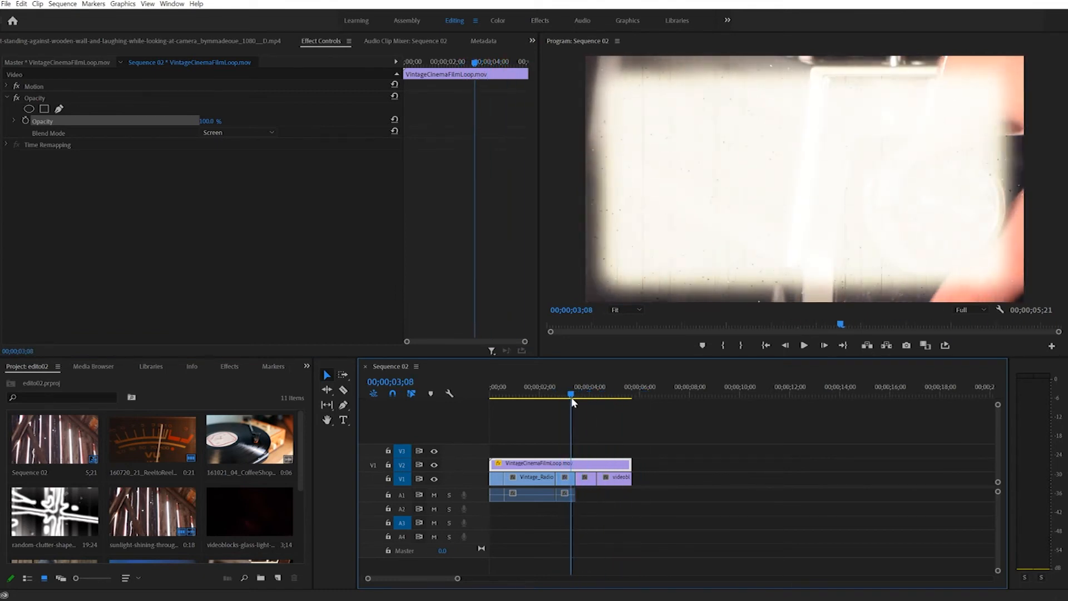
- Try the Lighten and Darker Color blend modes on the VintageCinemaFilmLoop overlay and preview Darker Color across the clips
click(238, 132)
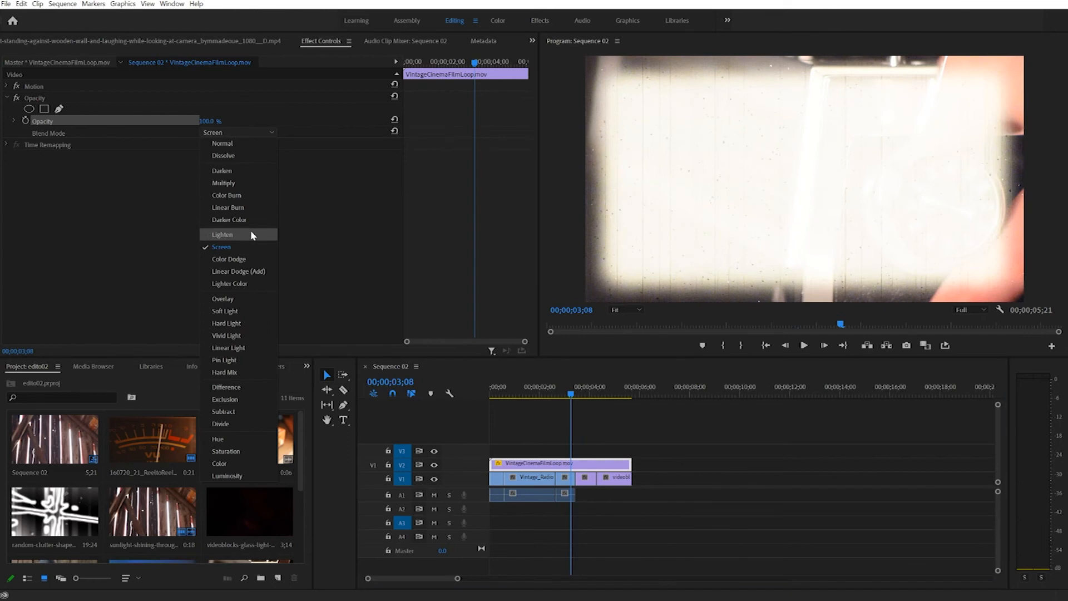
click(252, 232)
click(225, 132)
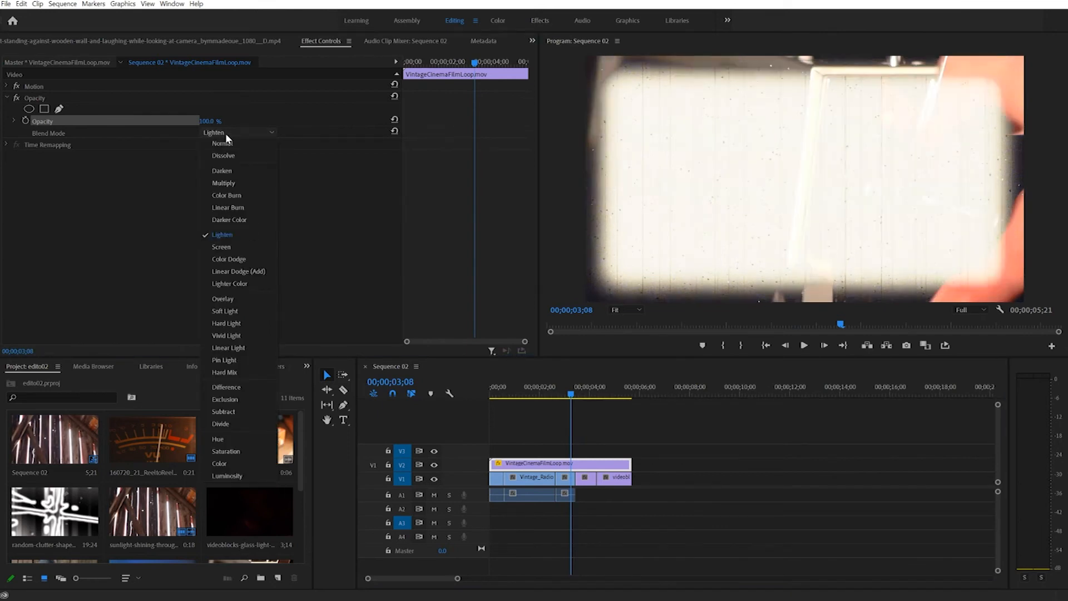
click(236, 220)
drag(571, 394, 615, 399)
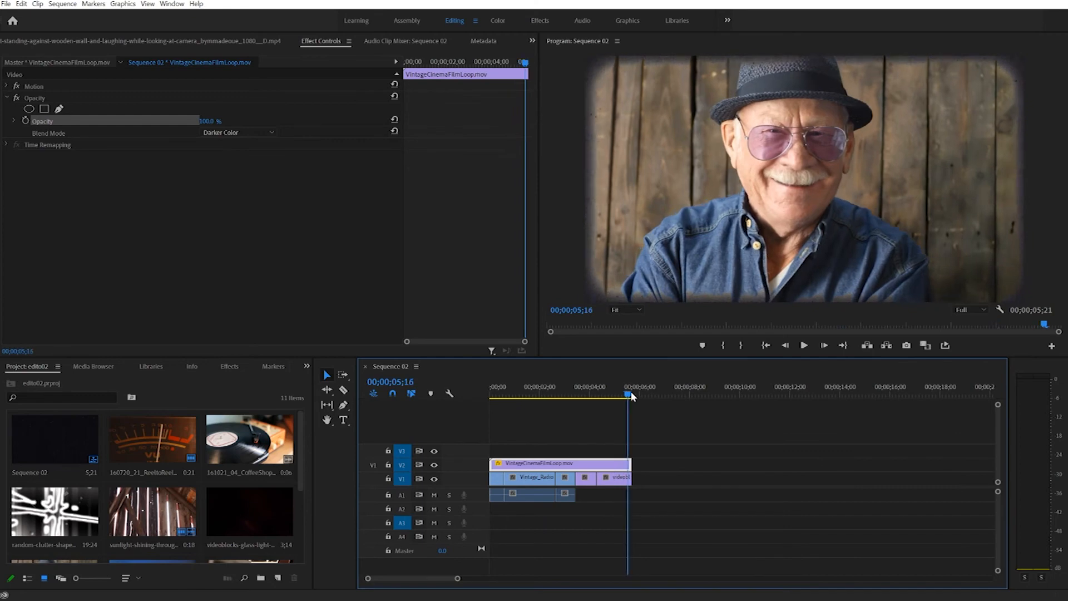
drag(616, 396, 466, 401)
key(space)
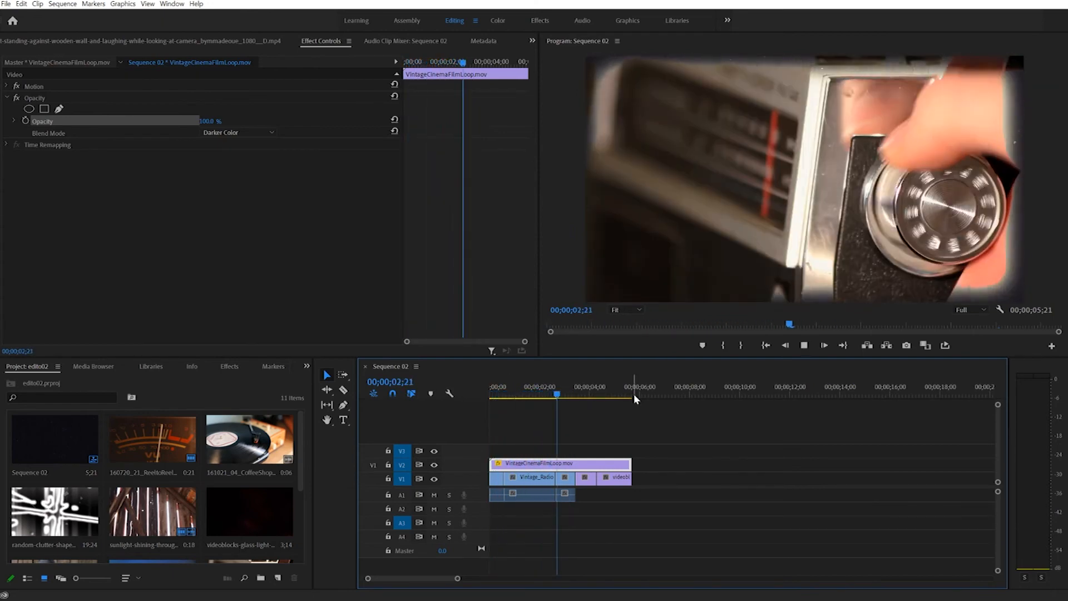
key(Home)
key(space)
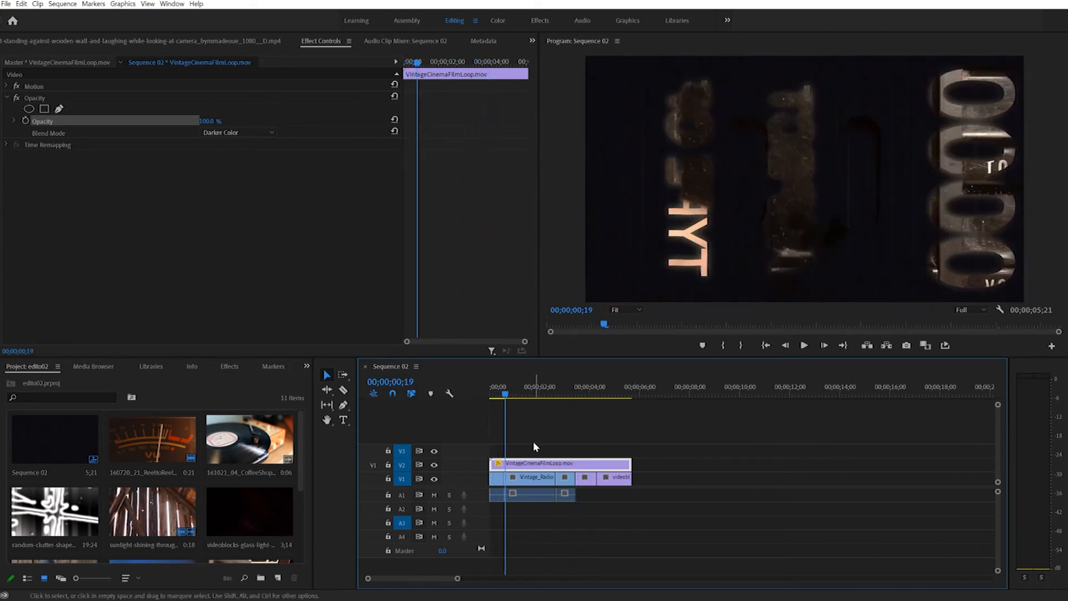
- Replace VintageCinemaFilmLoop.mov on V2 with the blue videoblocks-various-light-leaks clip, starting at the sequence start
drag(303, 465, 305, 516)
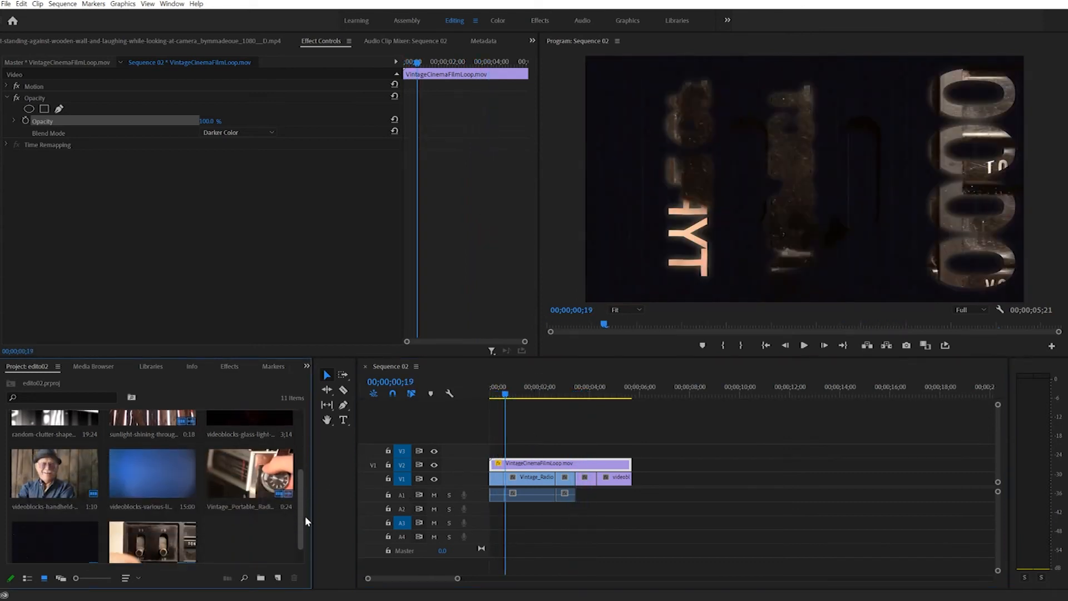
click(159, 475)
drag(159, 475, 501, 451)
drag(505, 395, 531, 406)
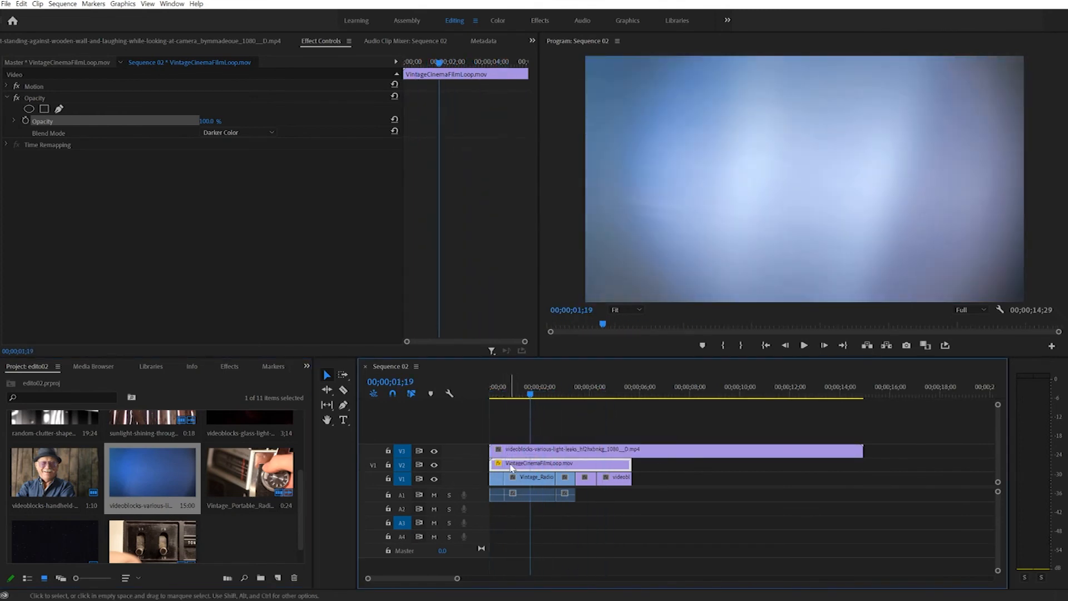
key(Delete)
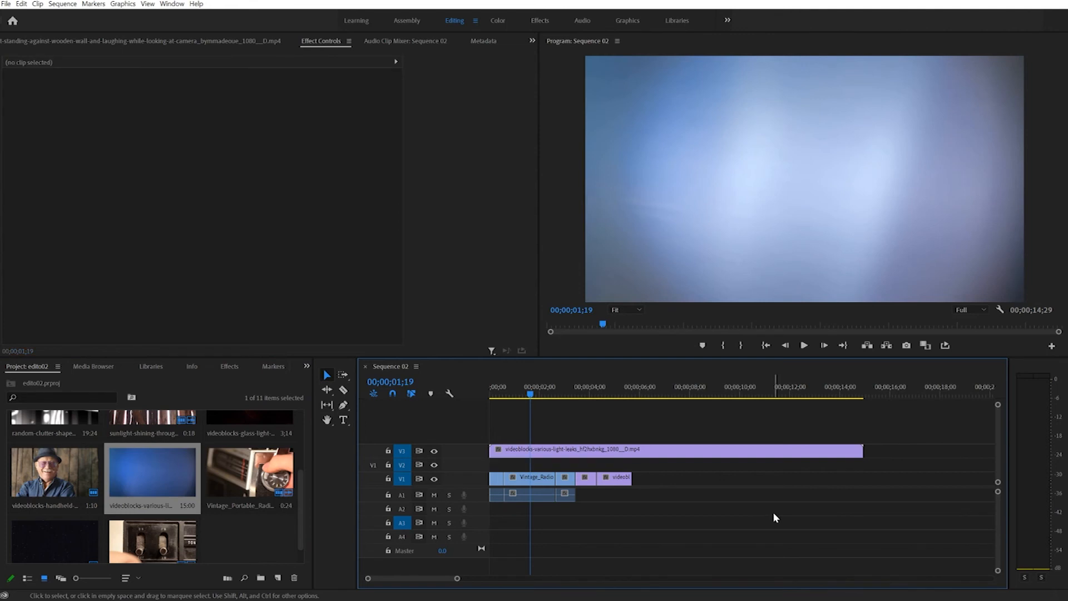
drag(591, 452, 579, 471)
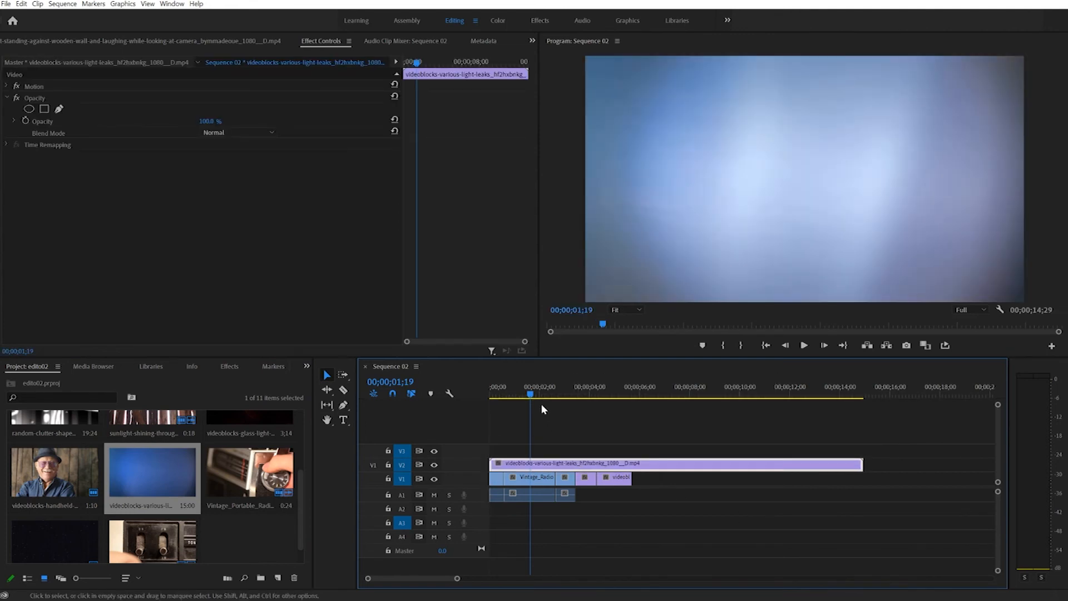
- Try the Multiply blend mode on the light leaks overlay and check it over the clip of the man in the hat
click(226, 134)
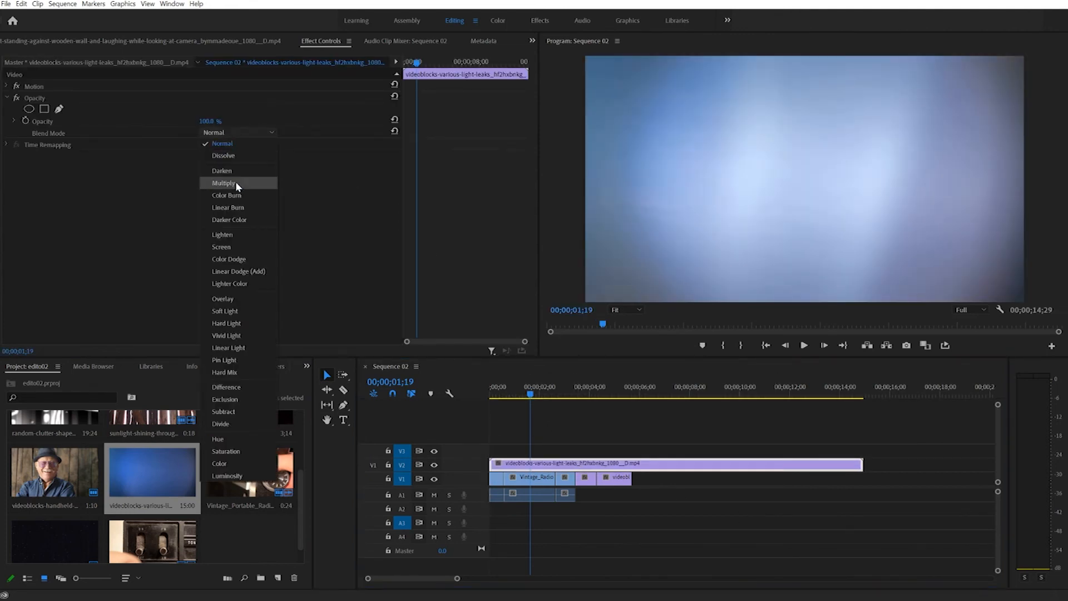
click(236, 182)
drag(527, 399, 611, 410)
- Try the Lighten blend mode on the light leaks overlay and play it over the clips from the sequence start
click(238, 134)
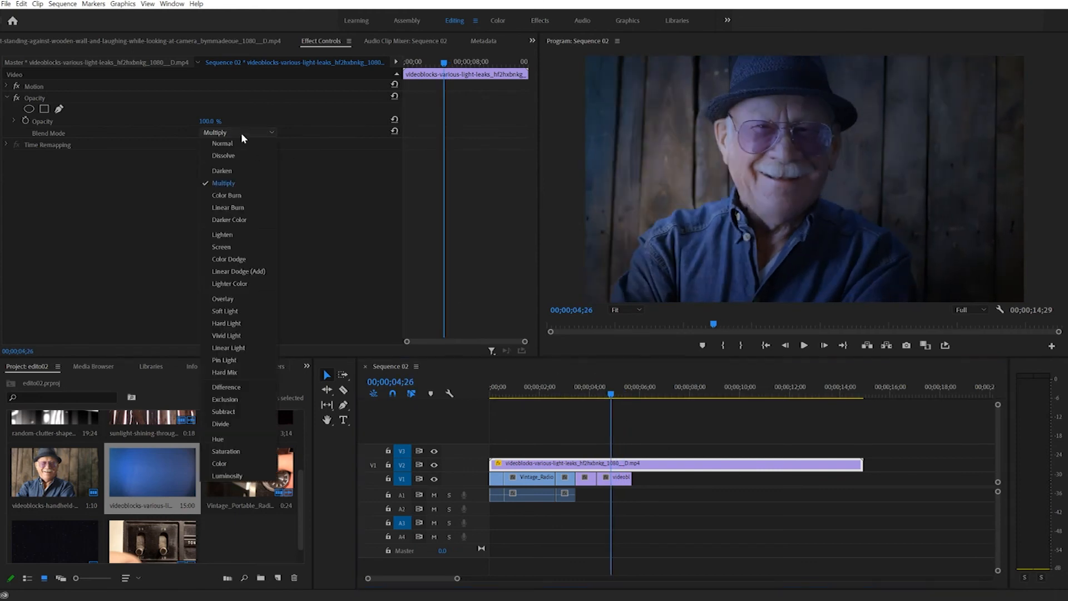
click(246, 235)
drag(611, 394, 484, 418)
key(space)
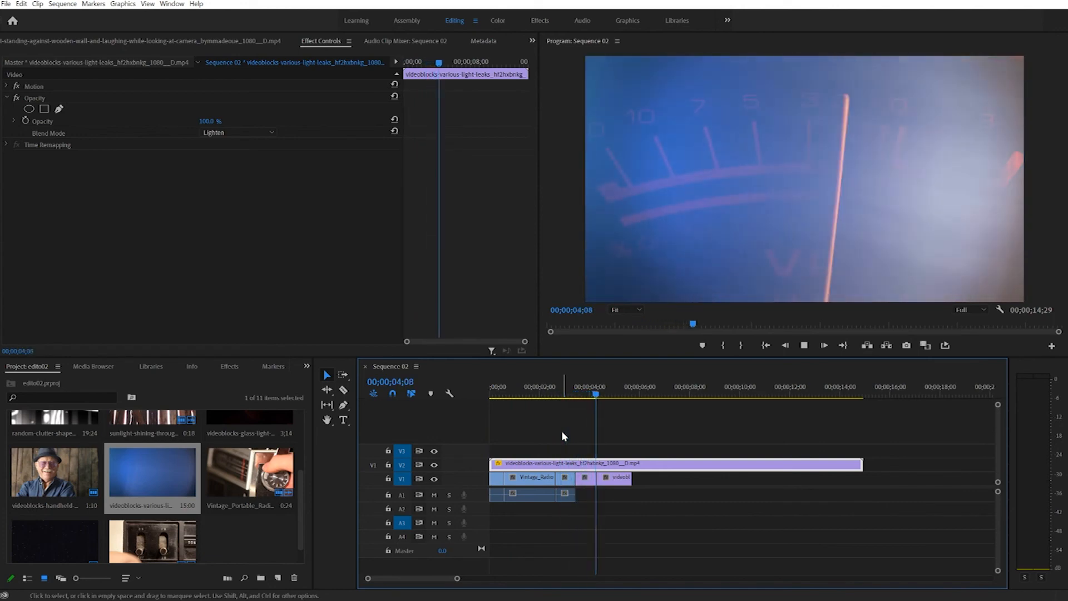
key(space)
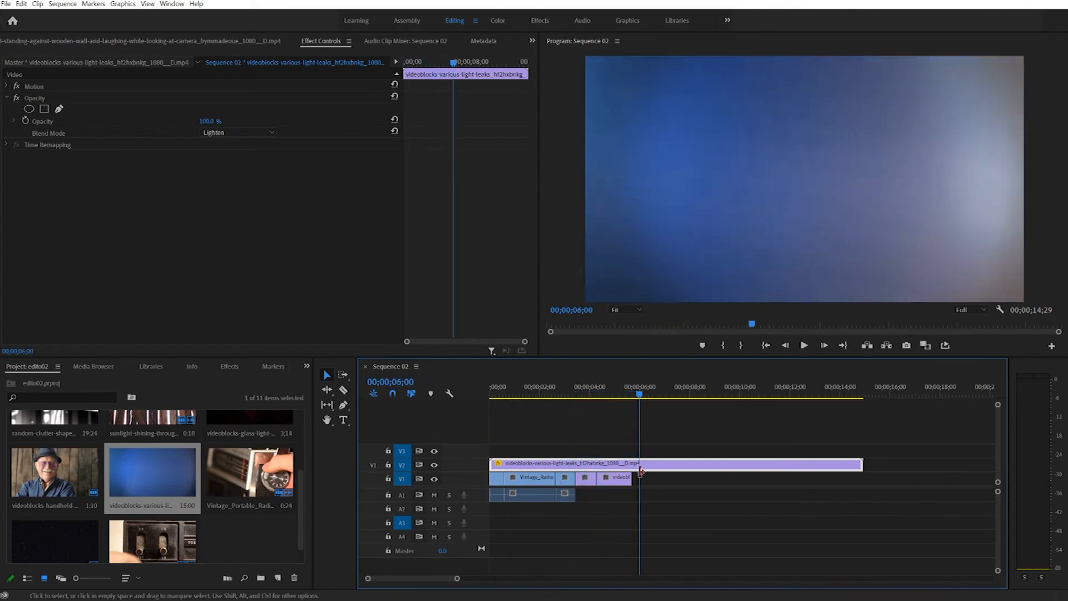
- Replace the light leaks clip on V2 with the random-clutter-shapes grunge clip and trim its end to match the last clip on V1
key(Delete)
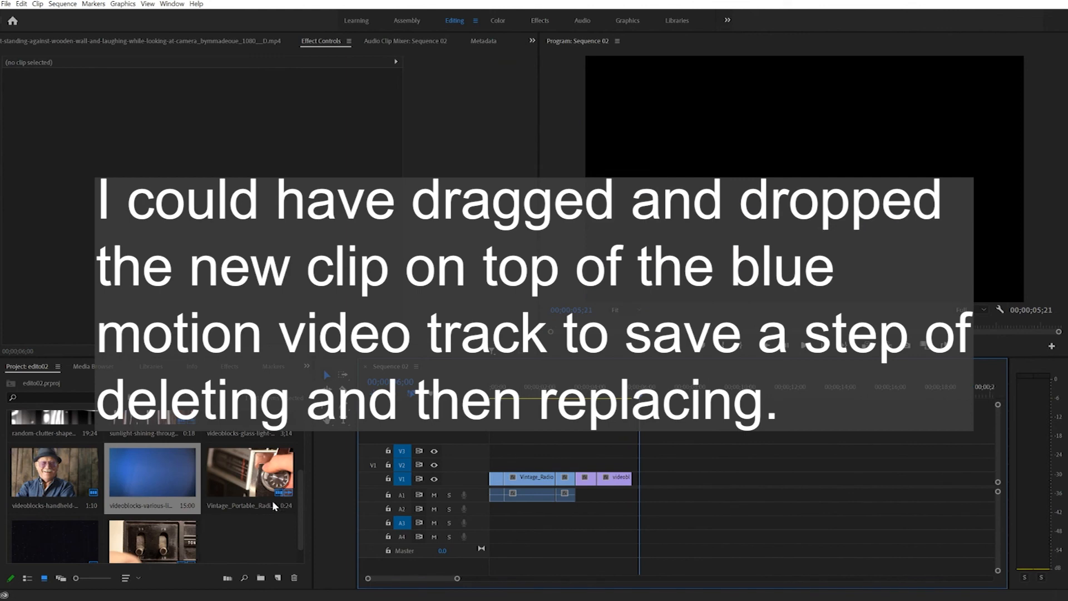
drag(301, 507, 300, 447)
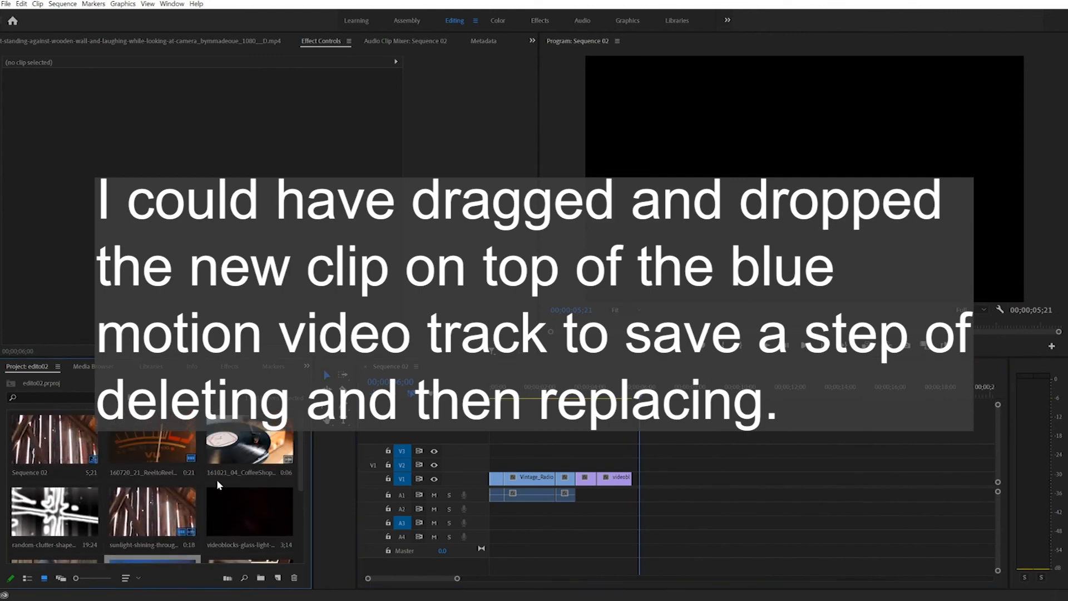
drag(58, 517, 494, 463)
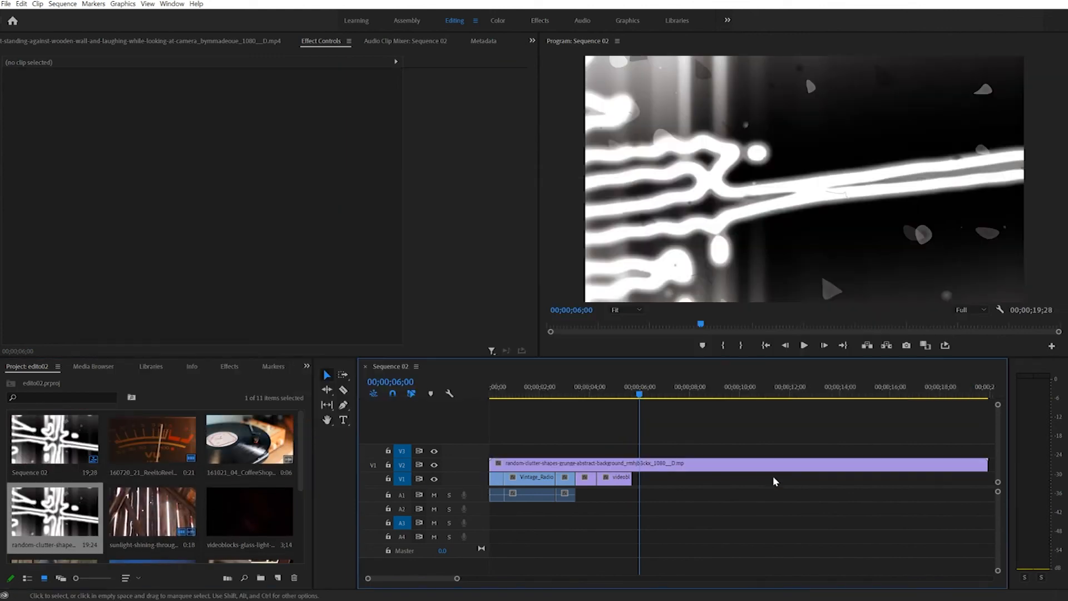
drag(989, 465, 632, 466)
- Set the random-clutter-shapes overlay's blend mode to Multiply and play it back over the clips
drag(636, 398, 542, 402)
click(529, 467)
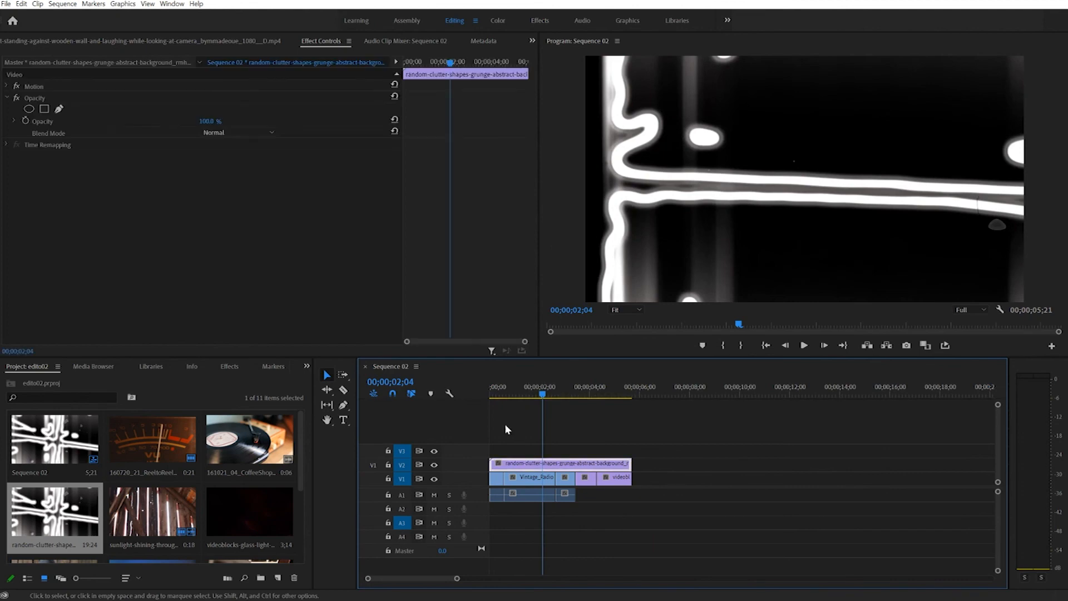
click(232, 132)
click(231, 182)
mouse_move(500, 406)
mouse_down()
mouse_move(623, 412)
mouse_move(509, 418)
mouse_up()
key(space)
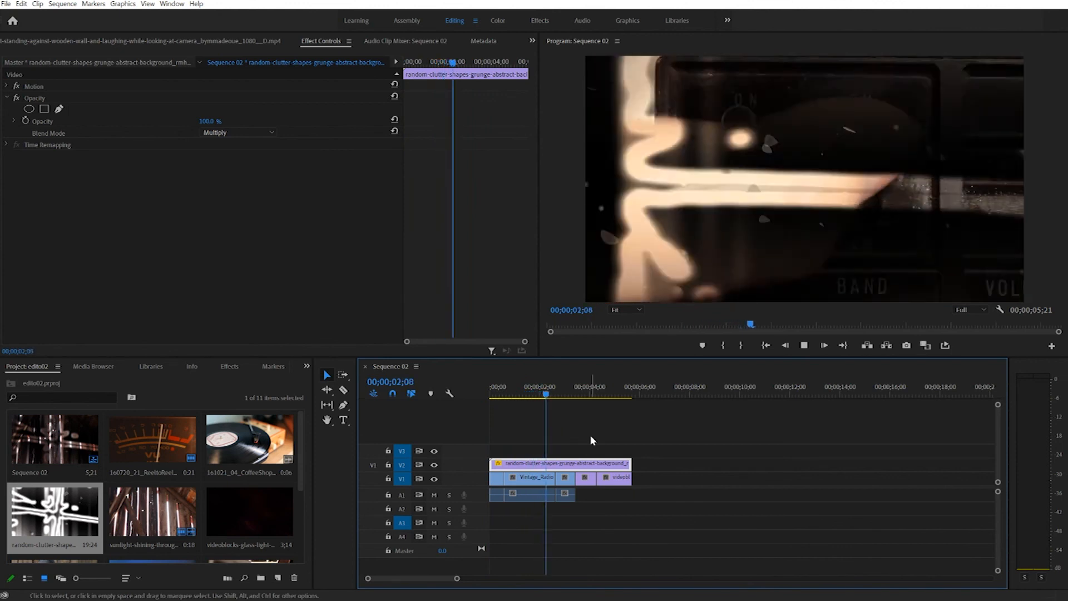
key(space)
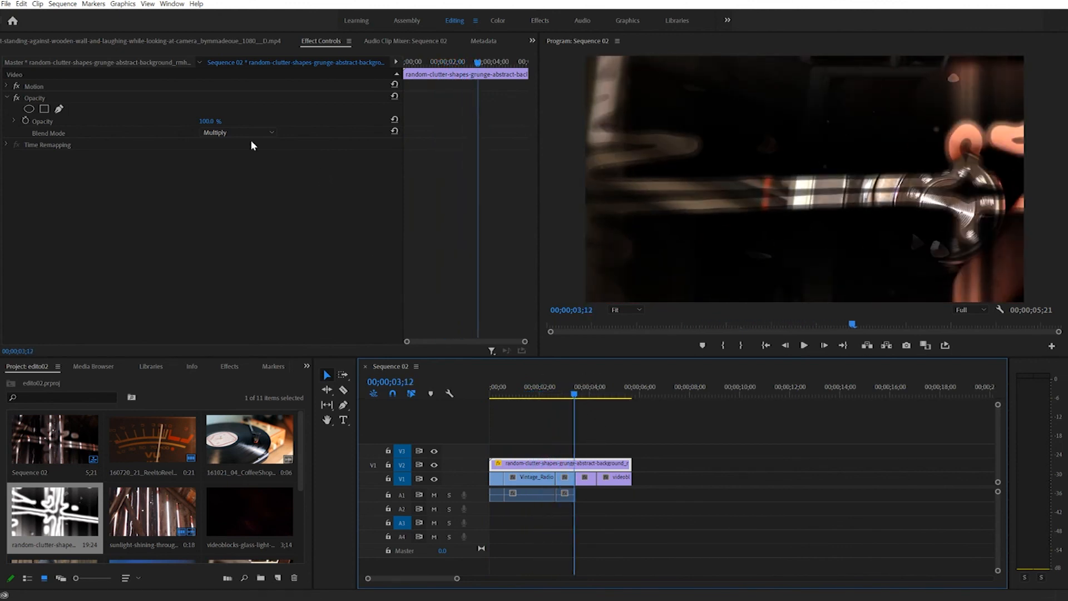
- Lower the random-clutter-shapes overlay's opacity to 30% and preview the sequence from the start
drag(206, 122, 179, 121)
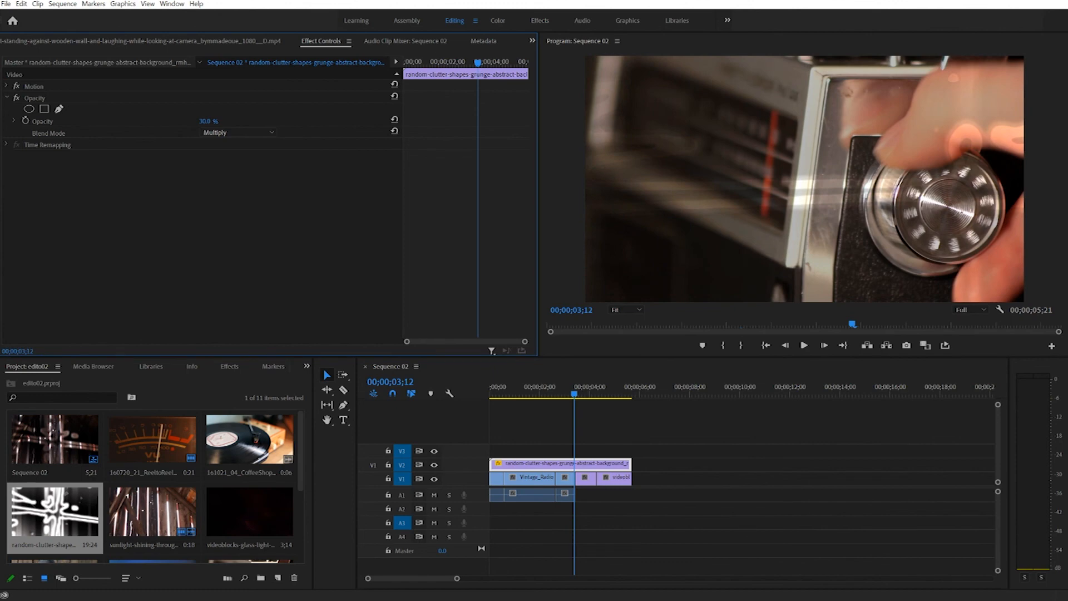
key(Home)
key(space)
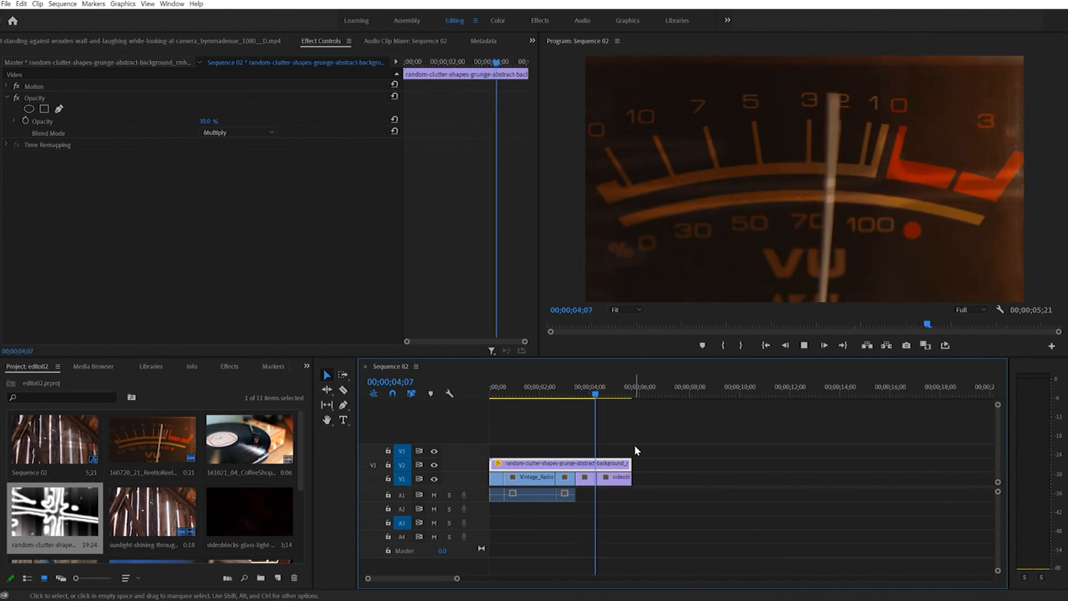
key(Home)
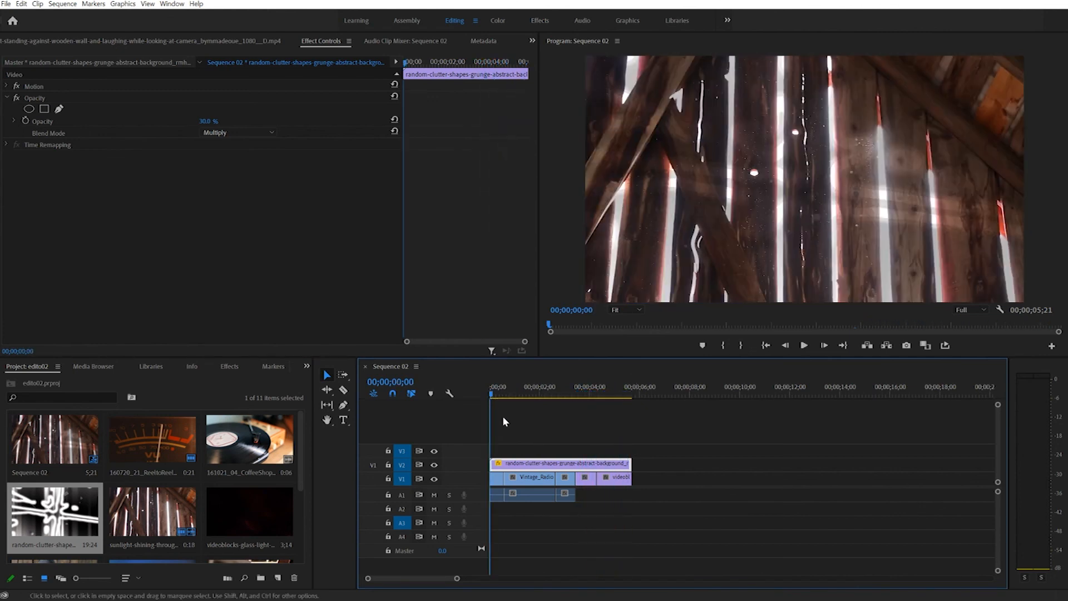